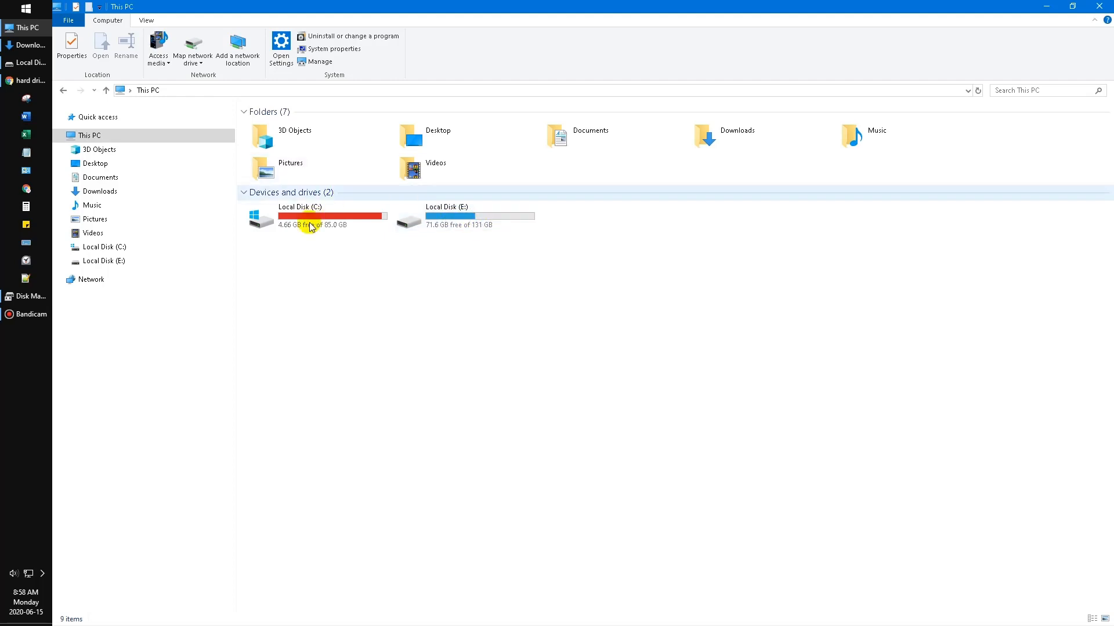
Step: Search Windows for the disk partition tool, open Disk Management, and enlarge its window to show the Disk 0 partitions
{"action": "key", "text": "alt"}
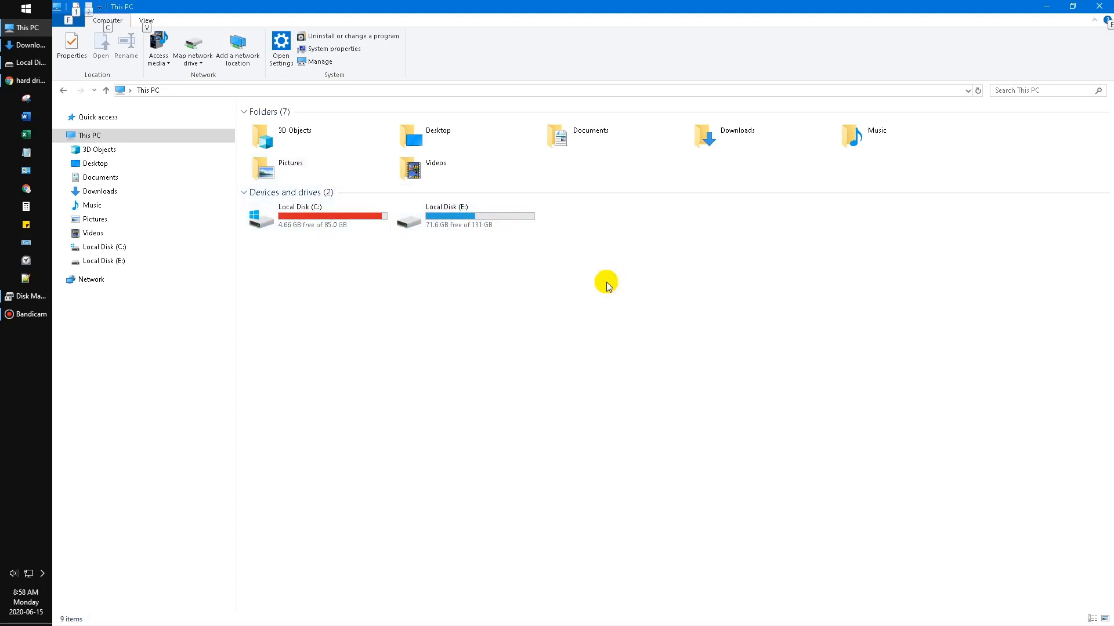
{"action": "key", "text": "super"}
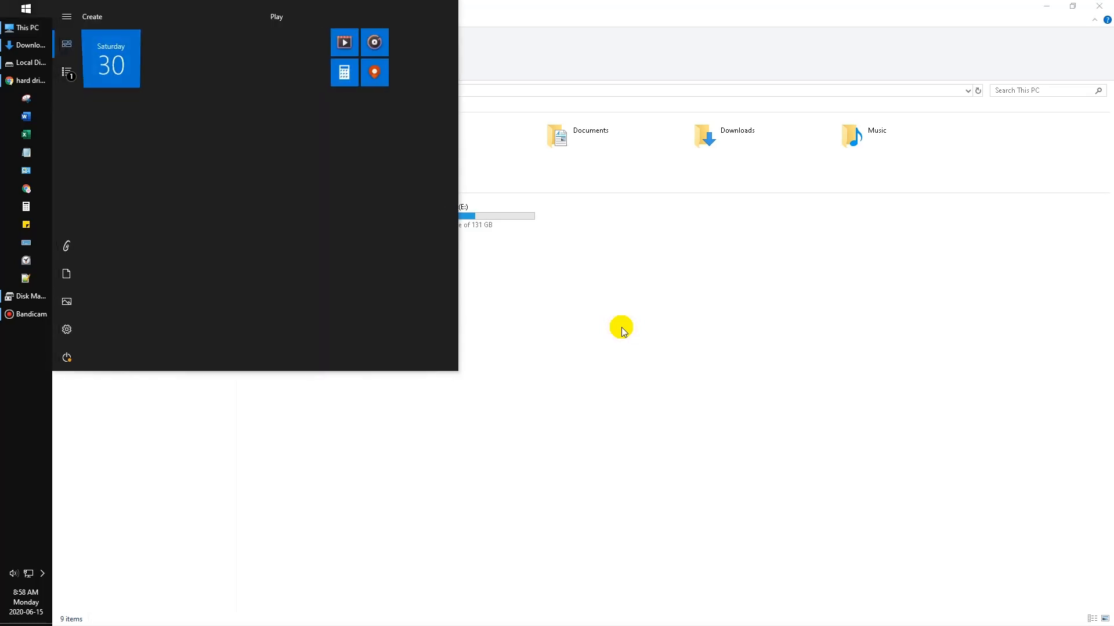
{"action": "type", "text": "partiti"}
{"action": "key", "text": "Return"}
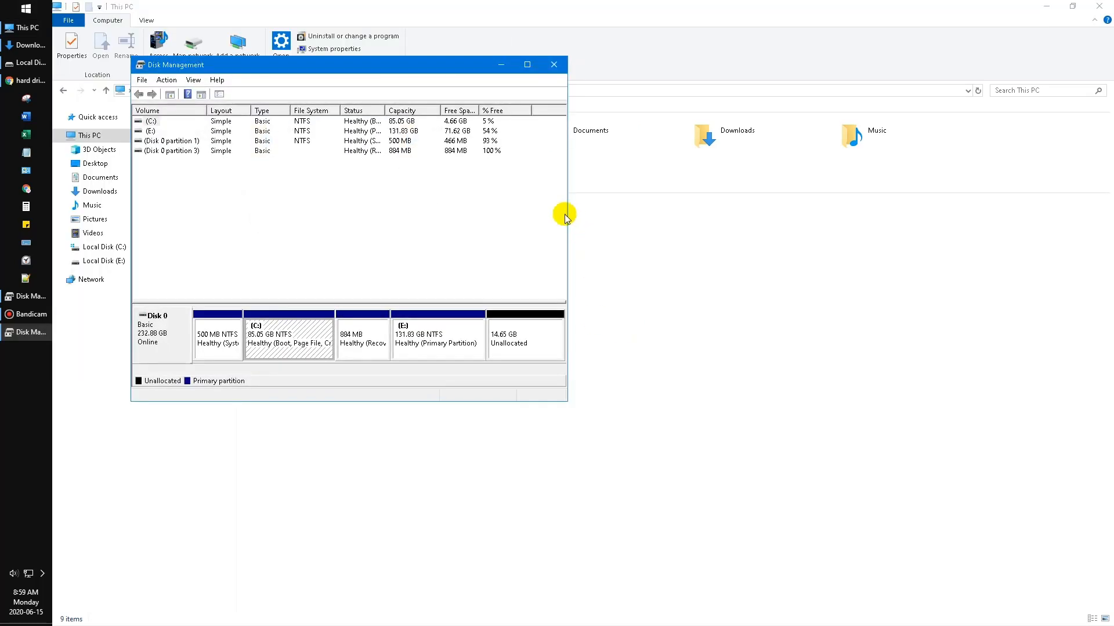
{"action": "left_click_drag", "start_coordinate": [566, 214], "coordinate": [863, 264]}
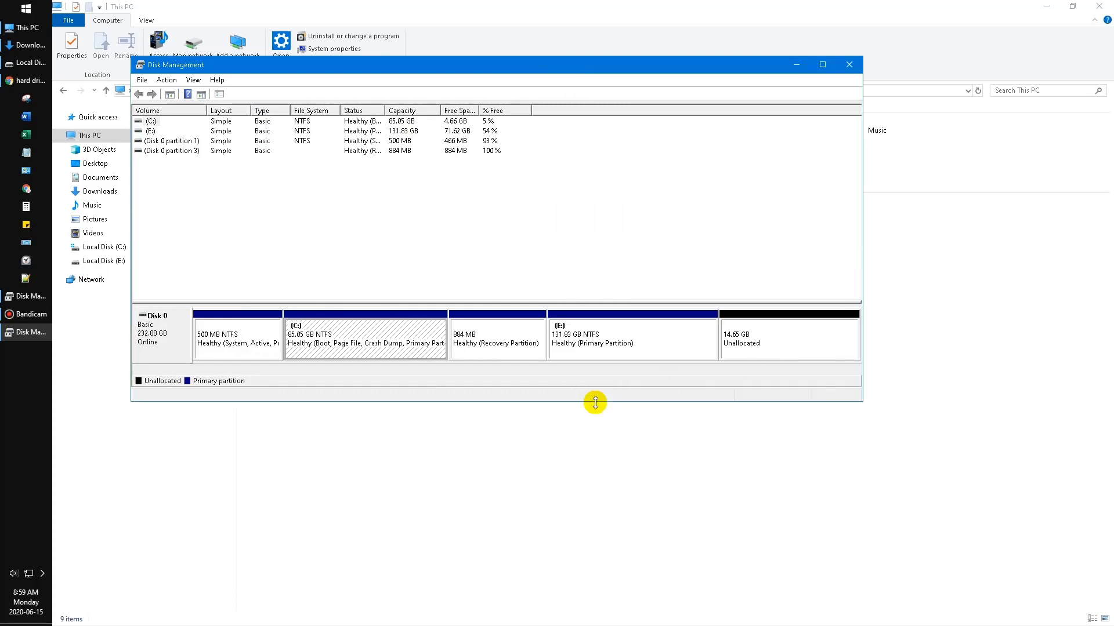
{"action": "left_click_drag", "start_coordinate": [595, 403], "coordinate": [595, 487]}
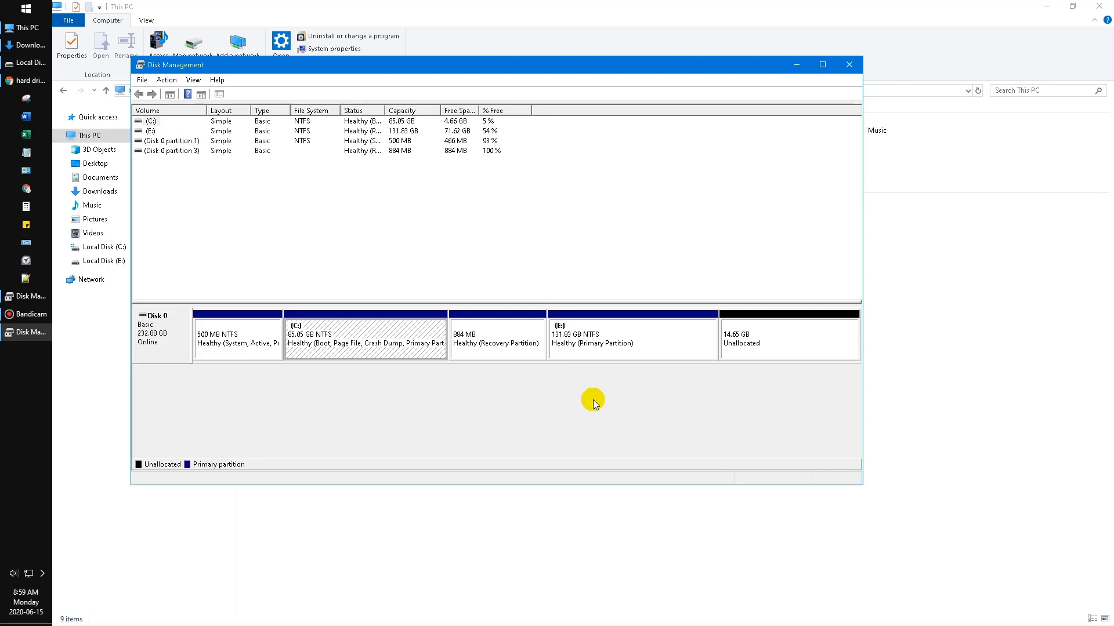
Step: Check whether the Extend Volume command is available for the C: partition
{"action": "left_click", "coordinate": [379, 412]}
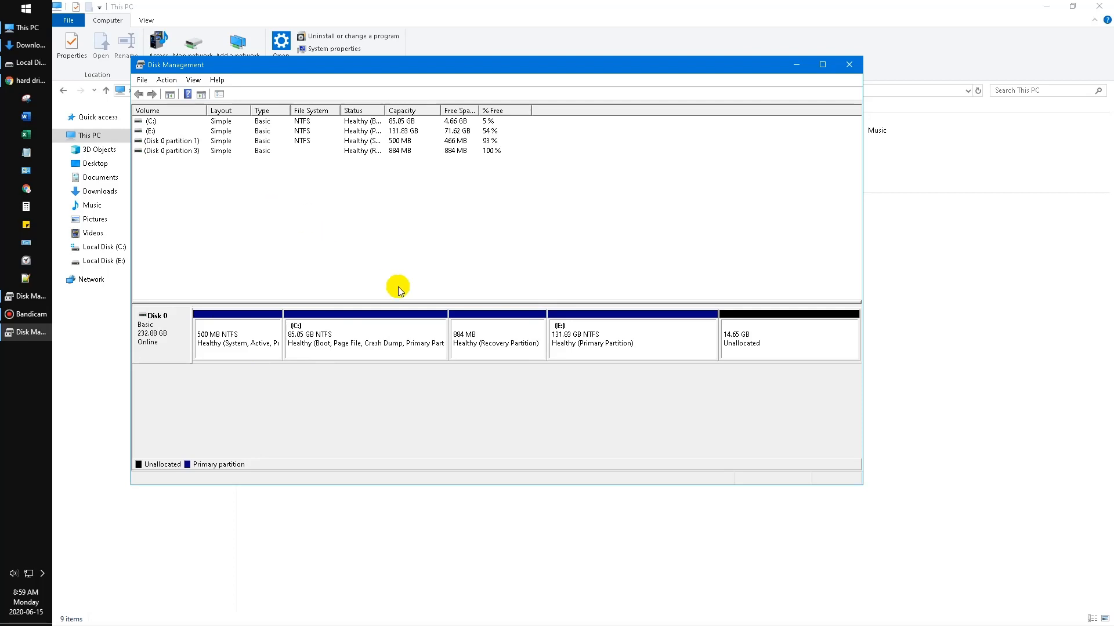
{"action": "right_click", "coordinate": [350, 343]}
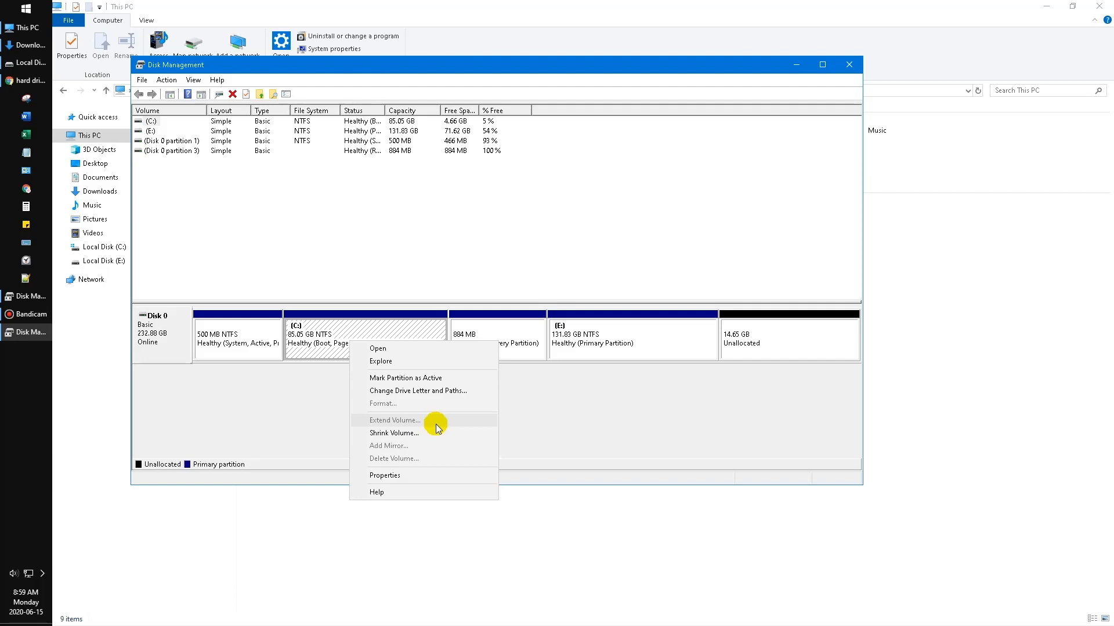
{"action": "left_click", "coordinate": [643, 404]}
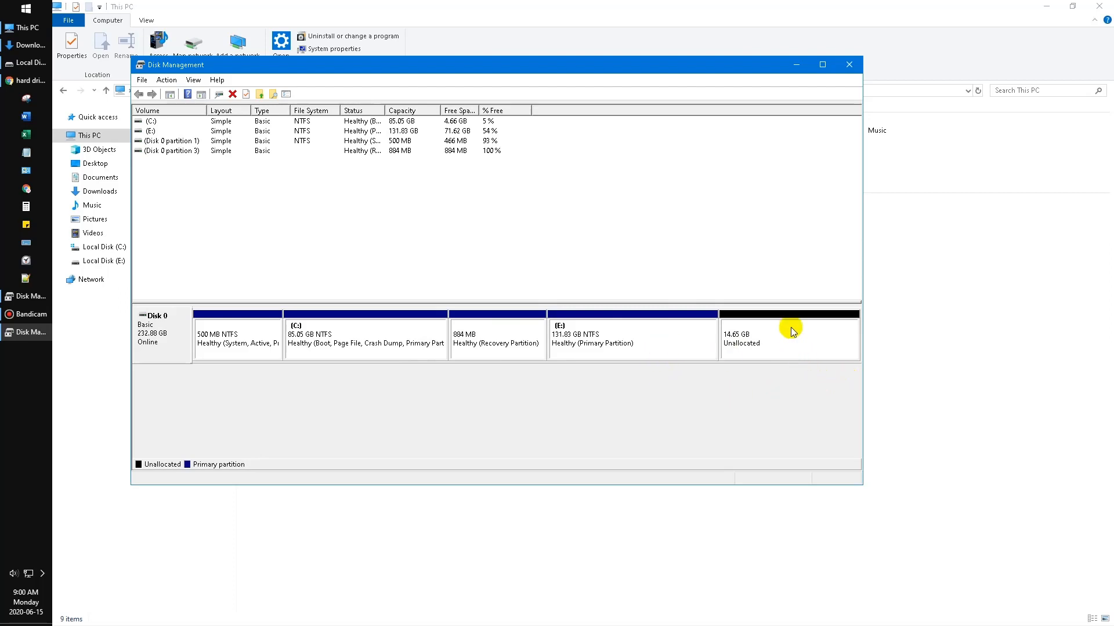
{"action": "right_click", "coordinate": [640, 333]}
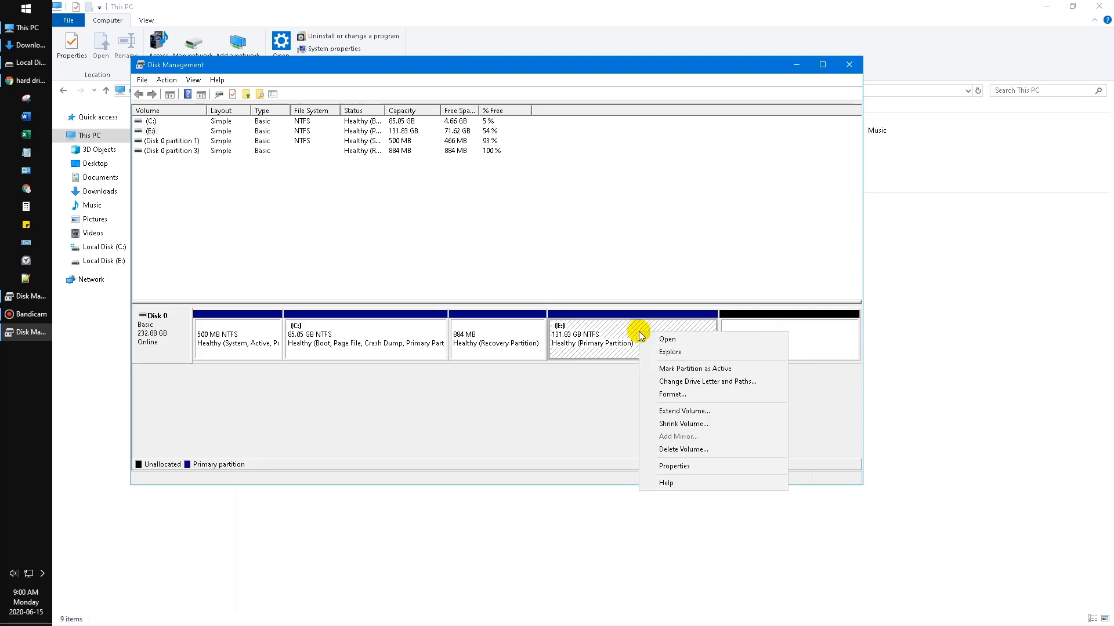
{"action": "left_click", "coordinate": [696, 412]}
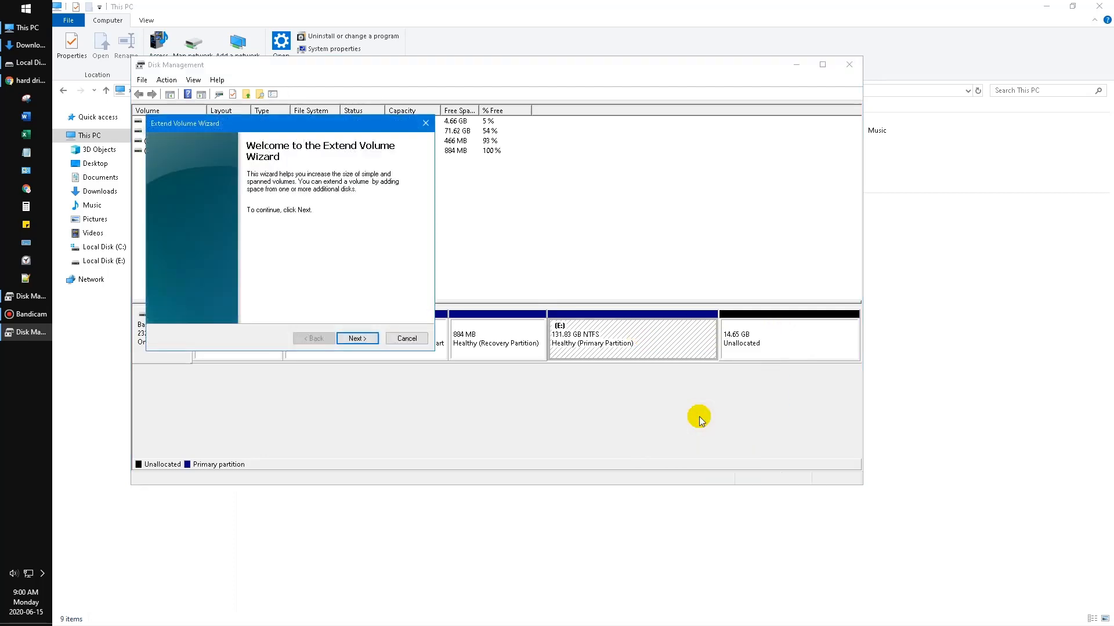
{"action": "left_click", "coordinate": [360, 337]}
{"action": "left_click", "coordinate": [372, 213]}
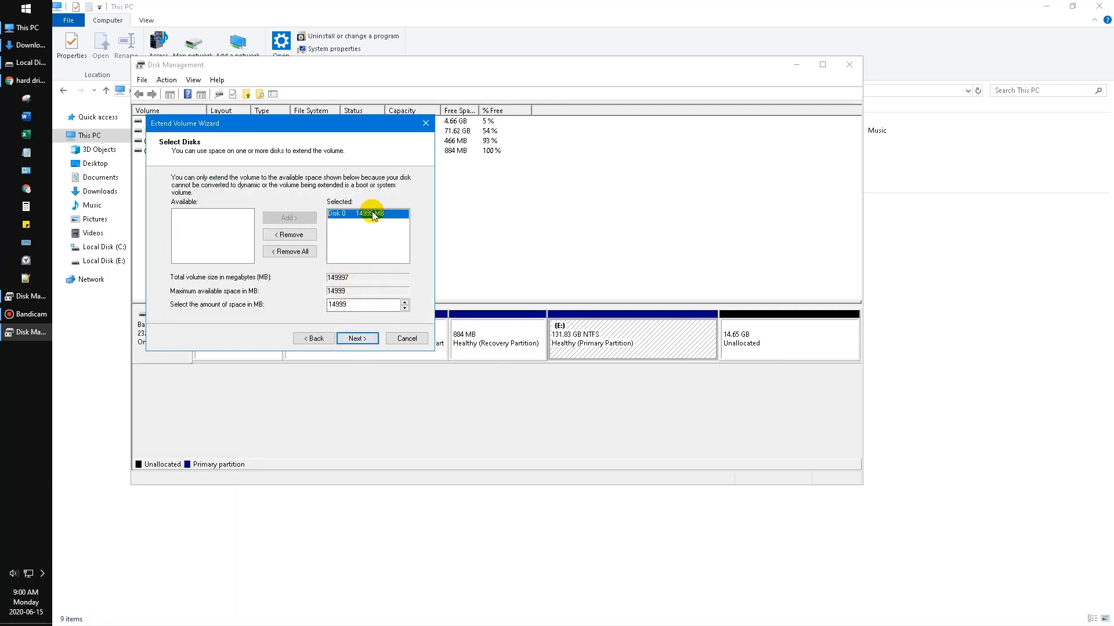
{"action": "left_click", "coordinate": [413, 339]}
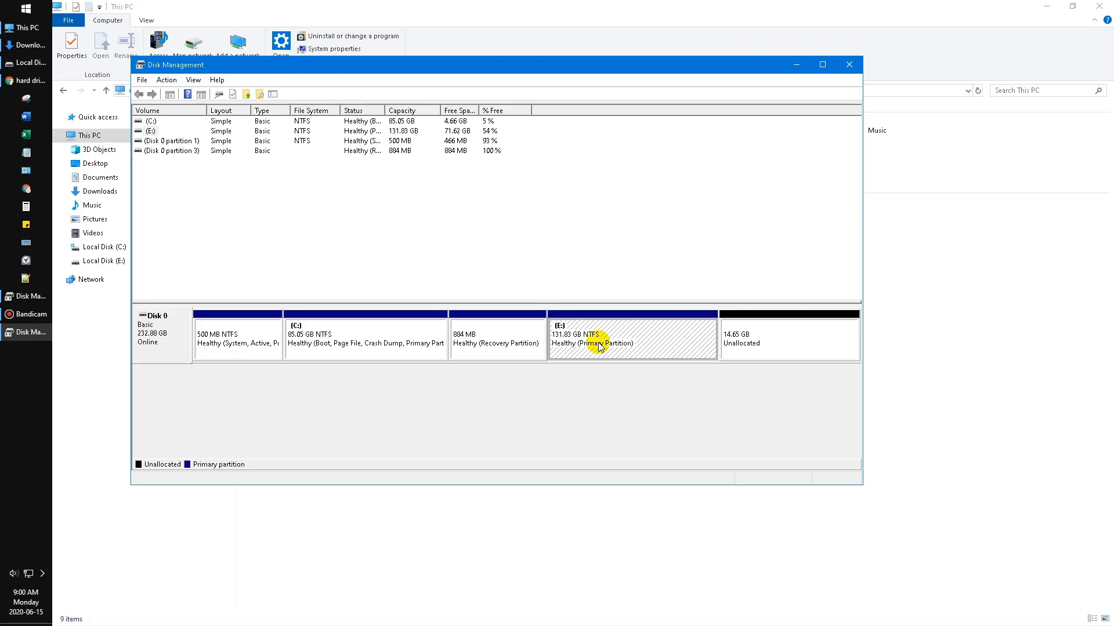
Step: Switch to File Explorer and examine the folders stored on Local Disk (E:) and the actions available for them
{"action": "left_click", "coordinate": [947, 301]}
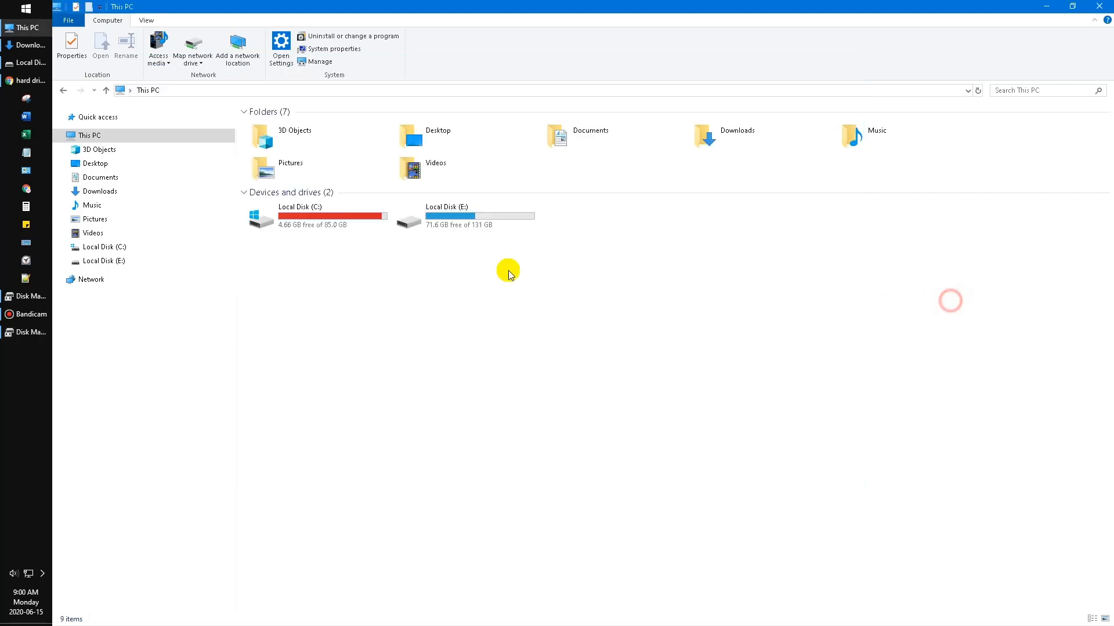
{"action": "double_click", "coordinate": [465, 223]}
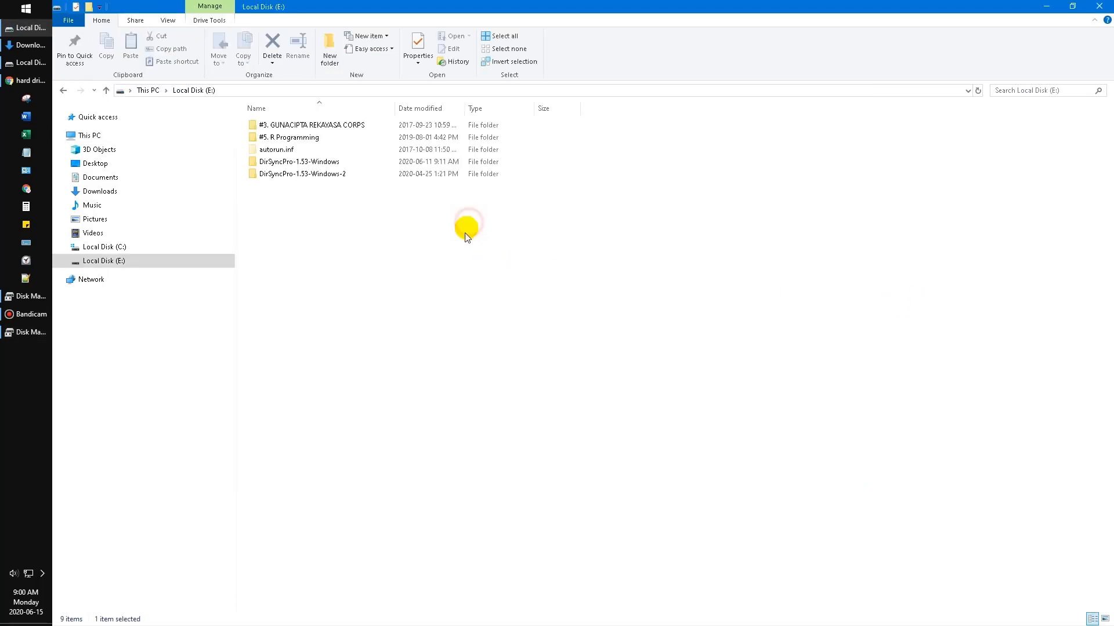
{"action": "left_click", "coordinate": [148, 90]}
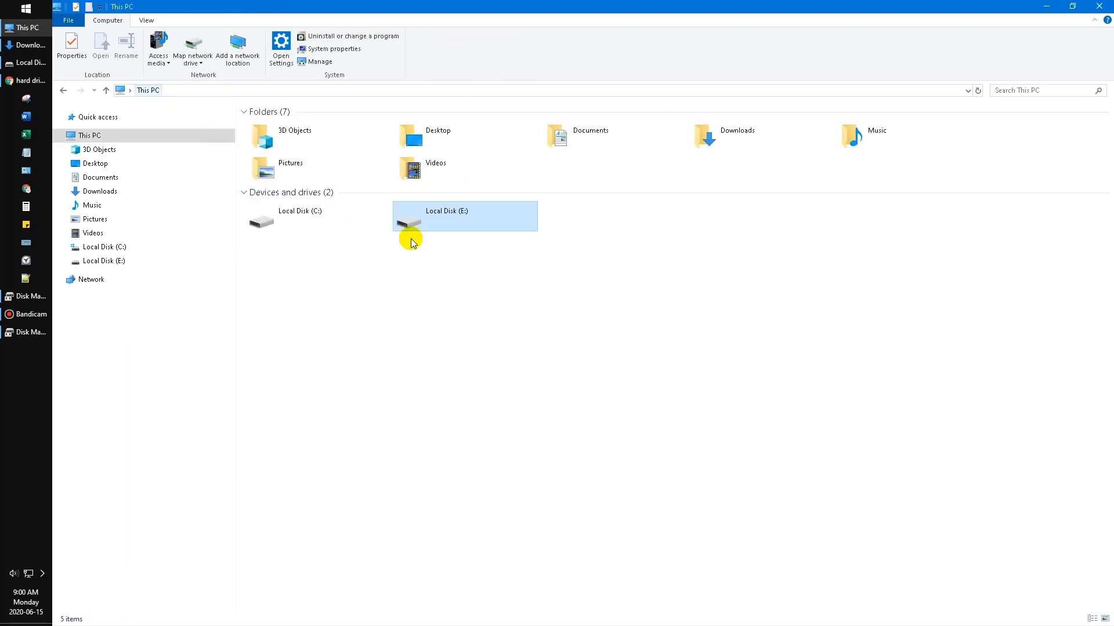
{"action": "double_click", "coordinate": [482, 227]}
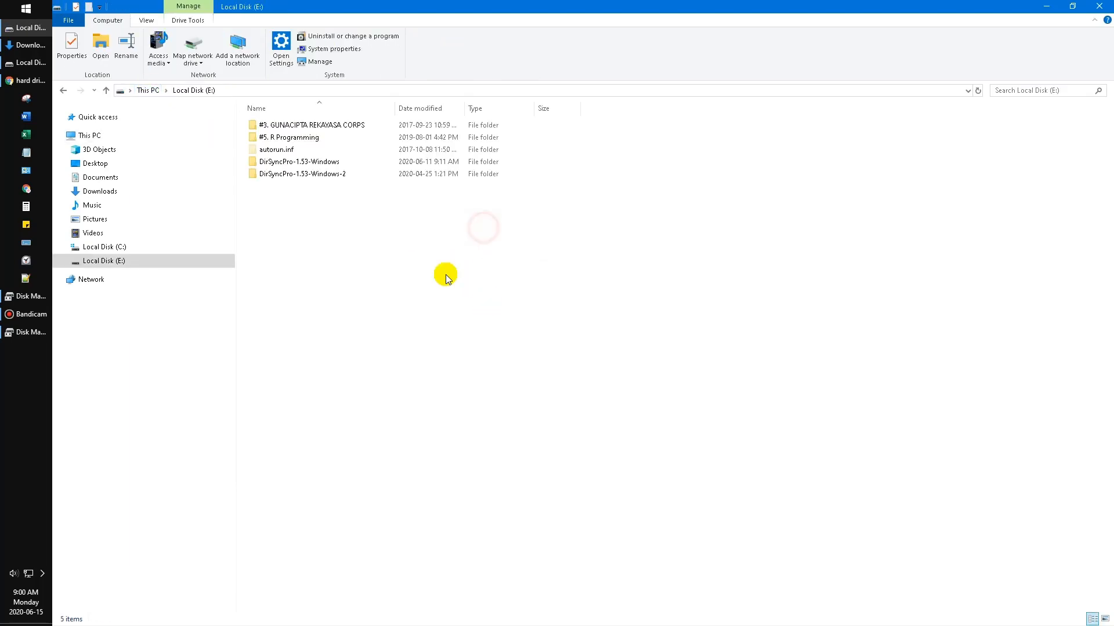
{"action": "left_click", "coordinate": [383, 301]}
{"action": "key", "text": "ctrl+a"}
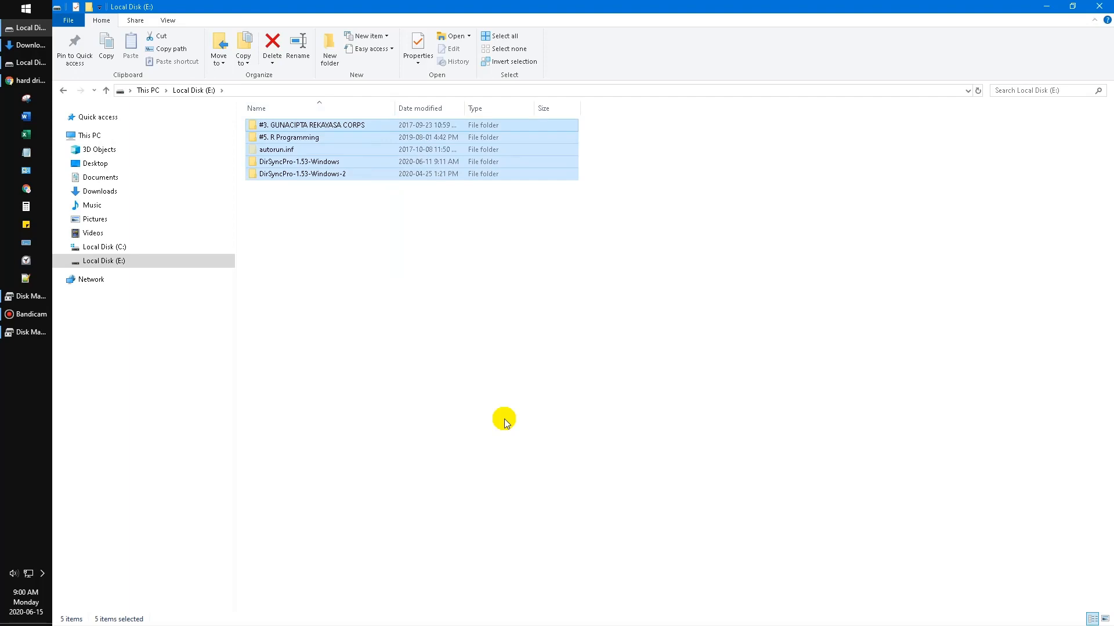
{"action": "right_click", "coordinate": [357, 150]}
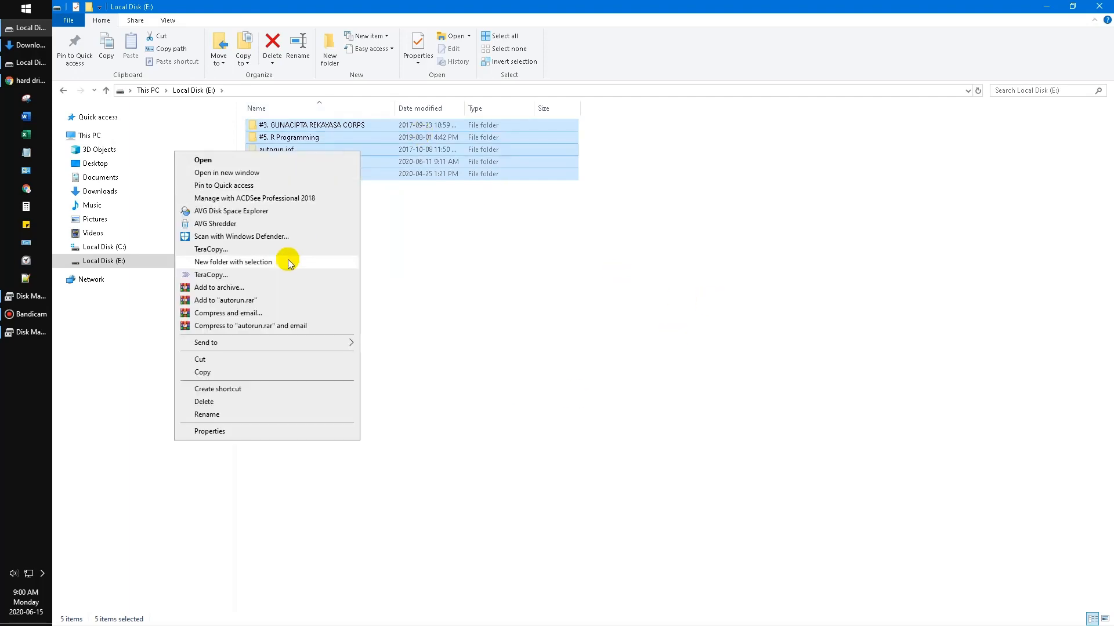
{"action": "left_click", "coordinate": [542, 376]}
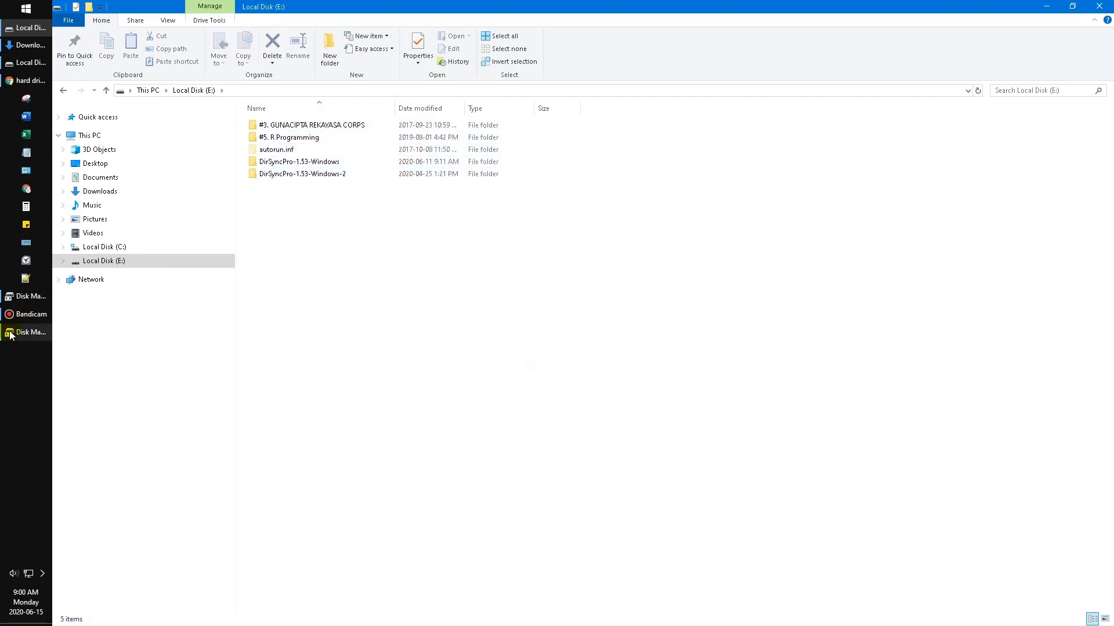
Step: In Disk Management, quick format the E: volume as NTFS with the label New Volume and default allocation size, forcing the format
{"action": "left_click", "coordinate": [10, 335]}
{"action": "right_click", "coordinate": [639, 346]}
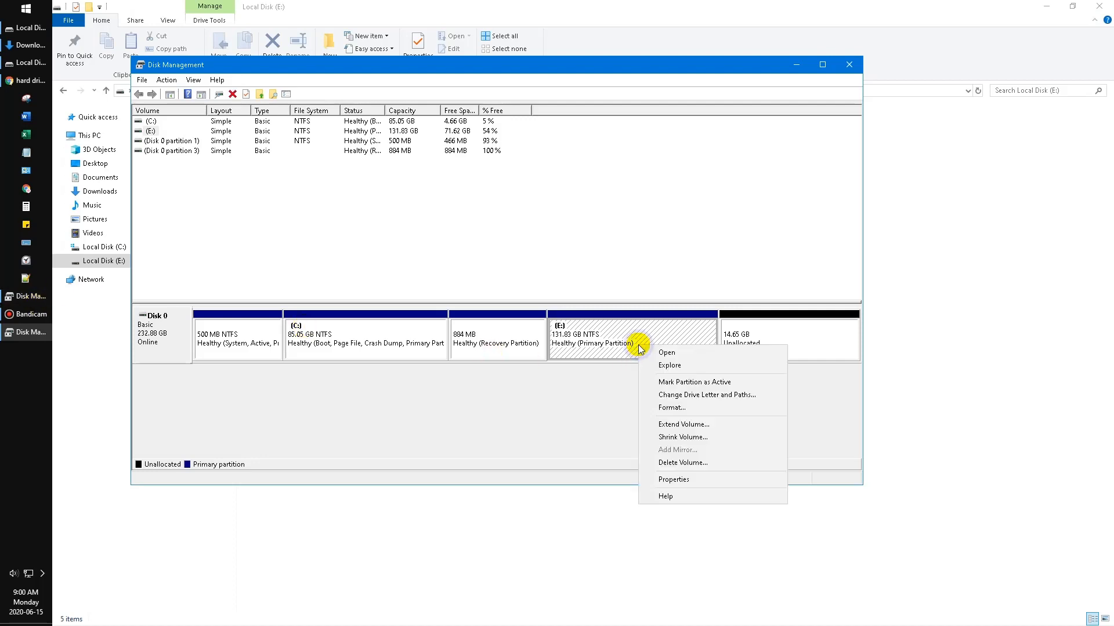
{"action": "left_click", "coordinate": [673, 407]}
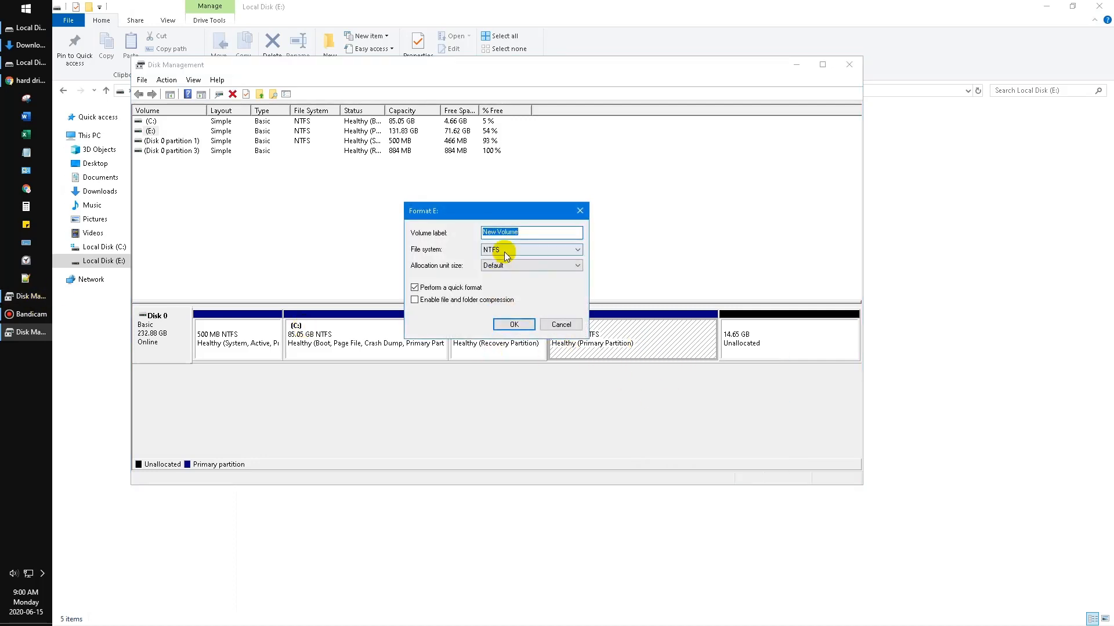
{"action": "left_click", "coordinate": [507, 326]}
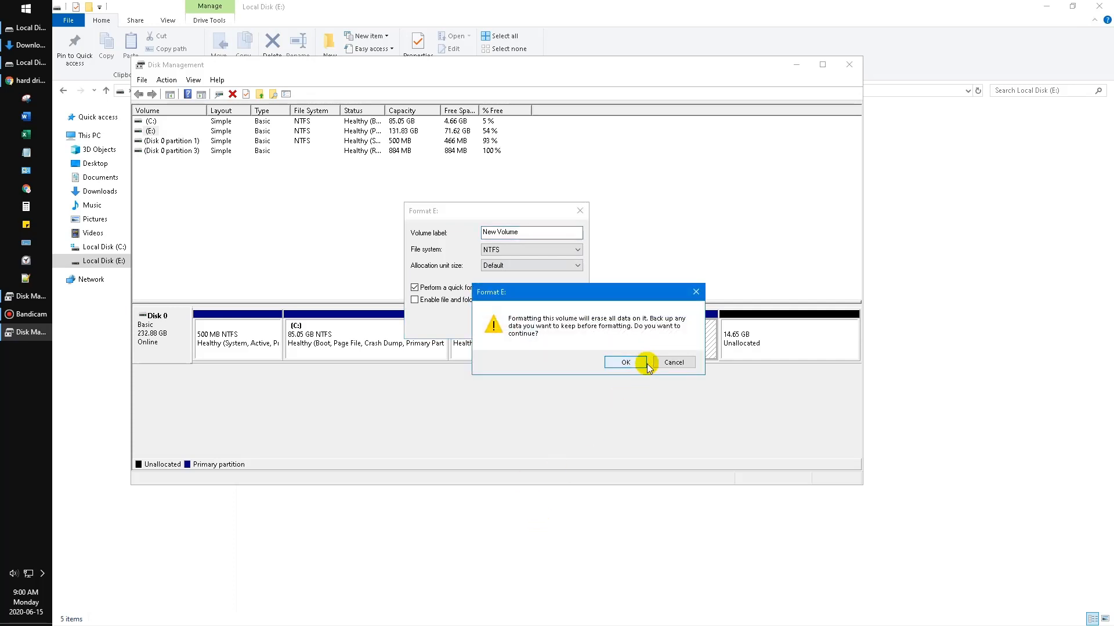
{"action": "left_click", "coordinate": [623, 362]}
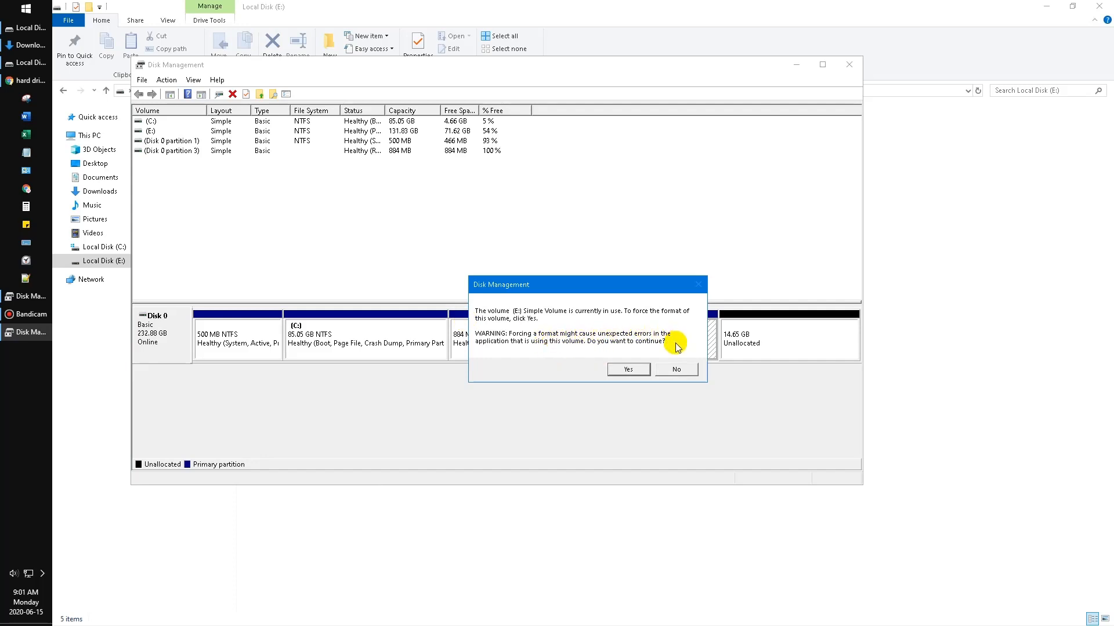
{"action": "left_click", "coordinate": [634, 373]}
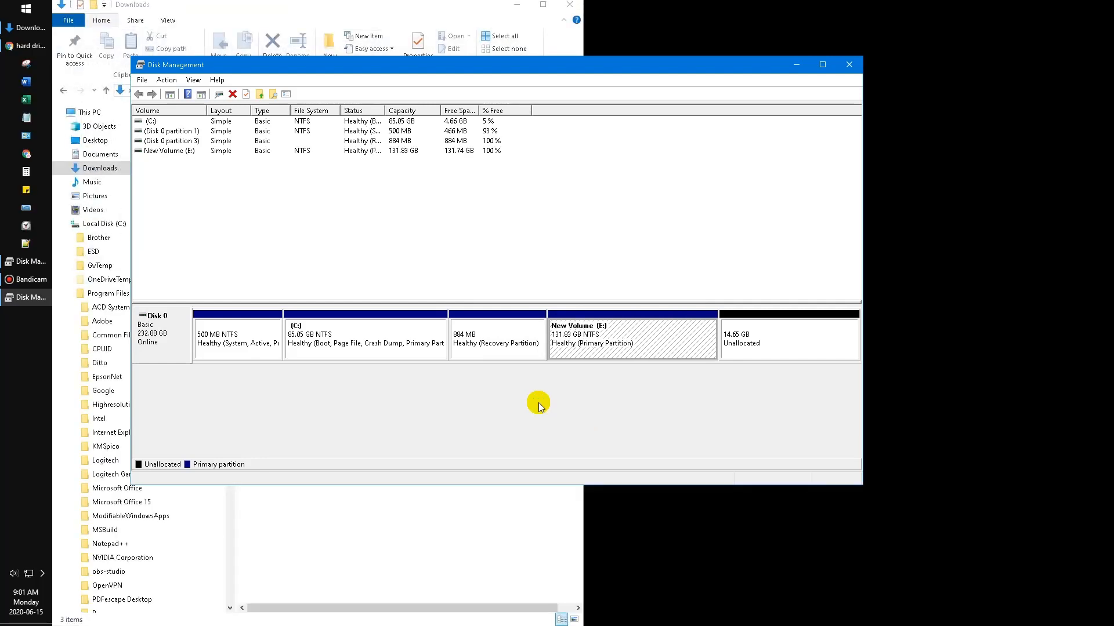
Step: Delete the New Volume (E:) partition from Disk 0
{"action": "right_click", "coordinate": [588, 330]}
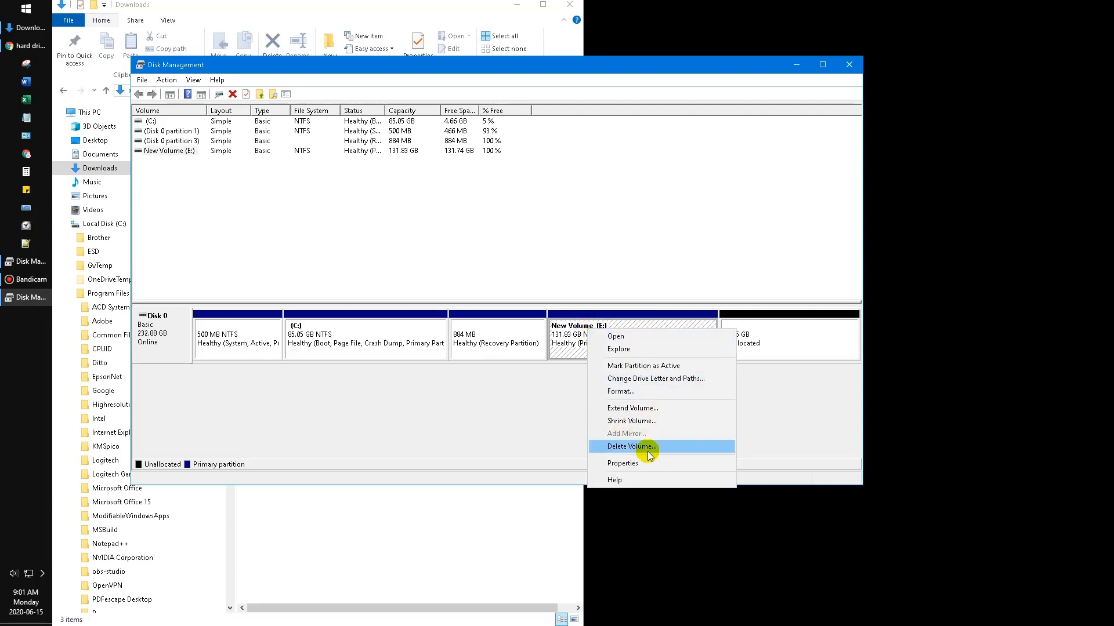
{"action": "key", "text": "ctrl+alt+d"}
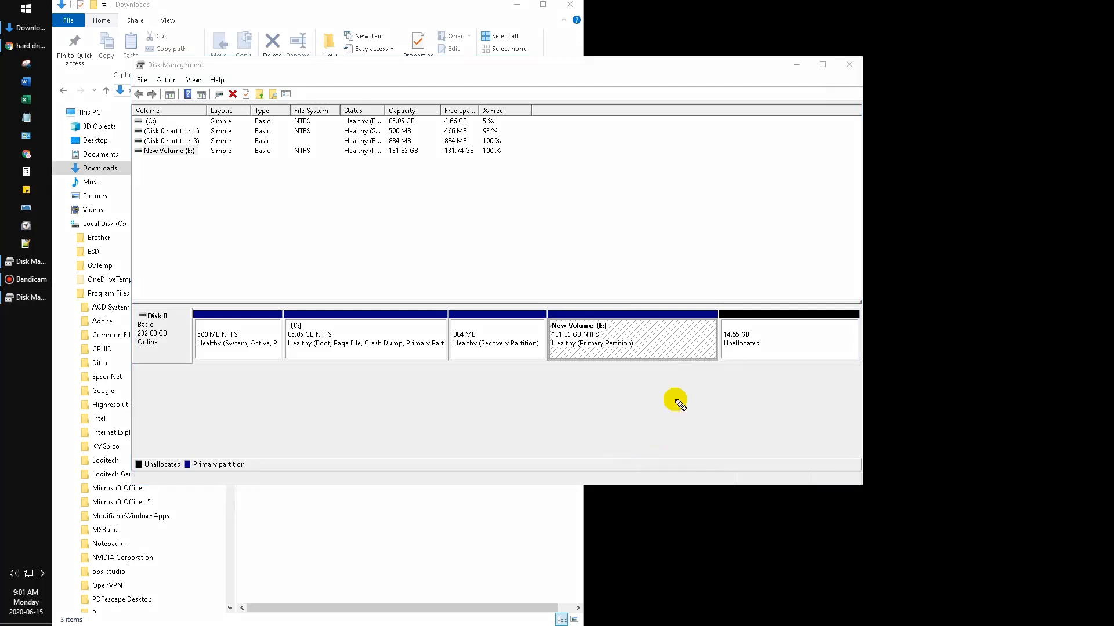
{"action": "mouse_move", "coordinate": [673, 287]}
{"action": "left_mouse_down"}
{"action": "mouse_move", "coordinate": [574, 413]}
{"action": "mouse_move", "coordinate": [669, 263]}
{"action": "left_mouse_up"}
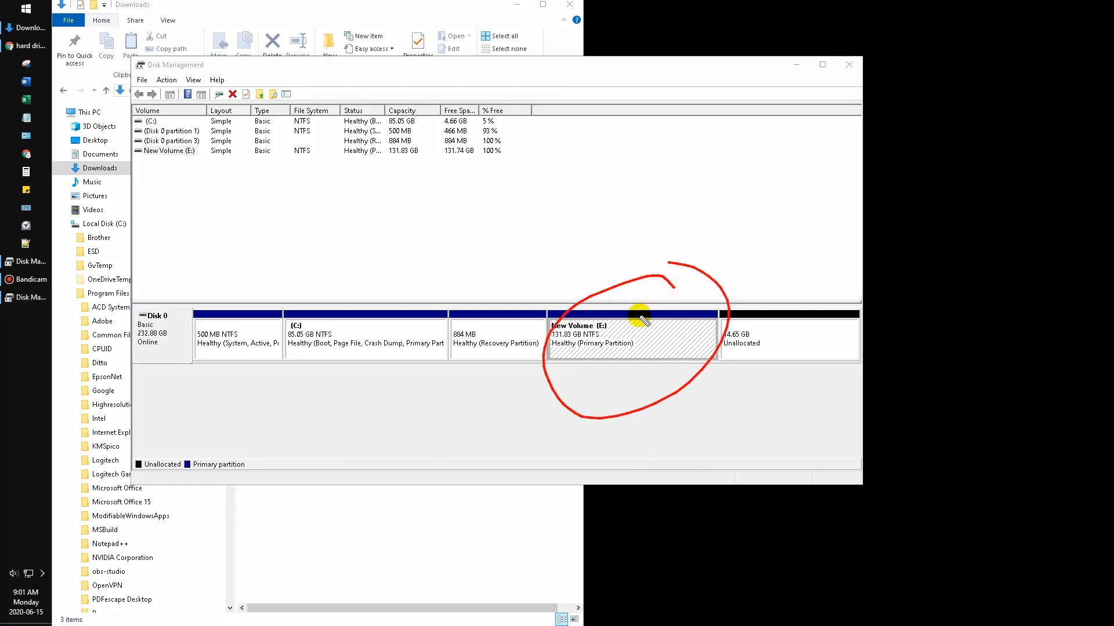
{"action": "key", "text": "ctrl+alt+d"}
{"action": "right_click", "coordinate": [616, 343]}
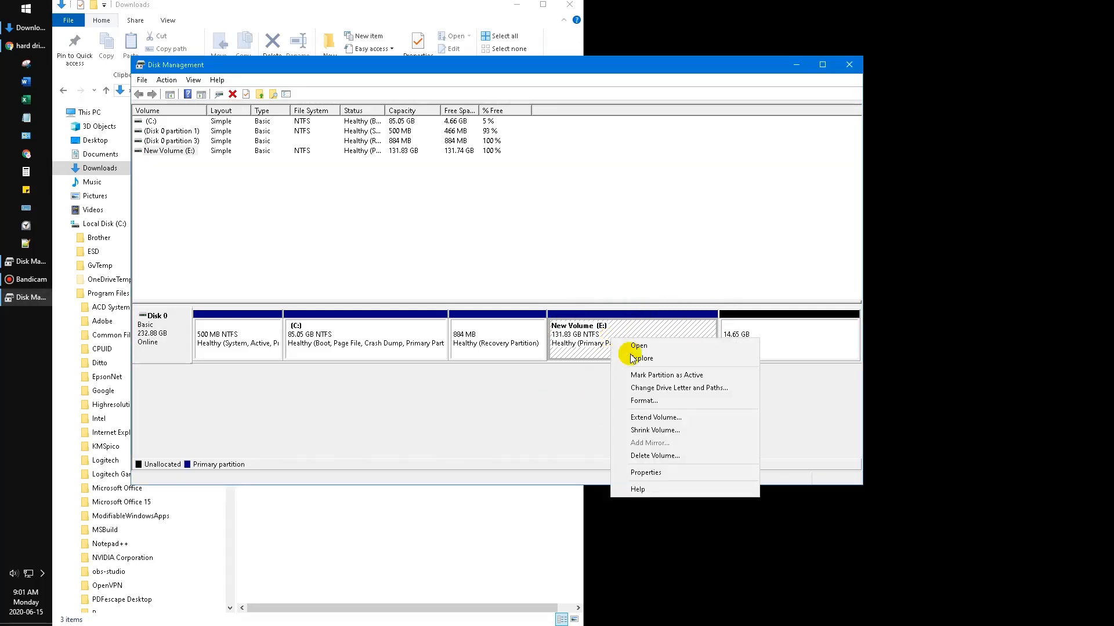
{"action": "left_click", "coordinate": [658, 453]}
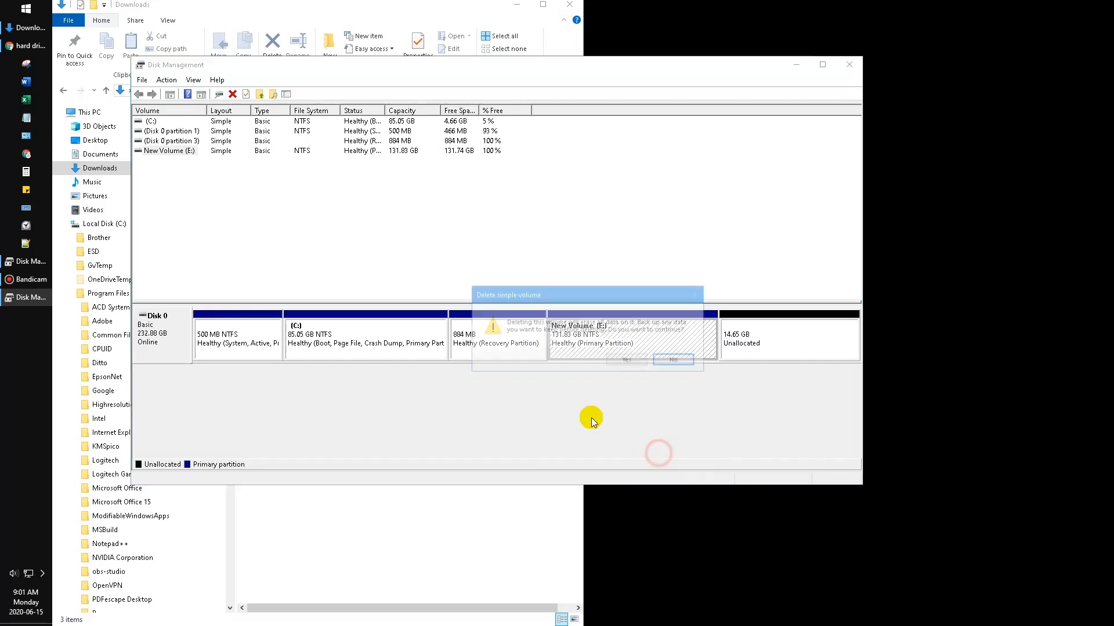
{"action": "left_click", "coordinate": [629, 360]}
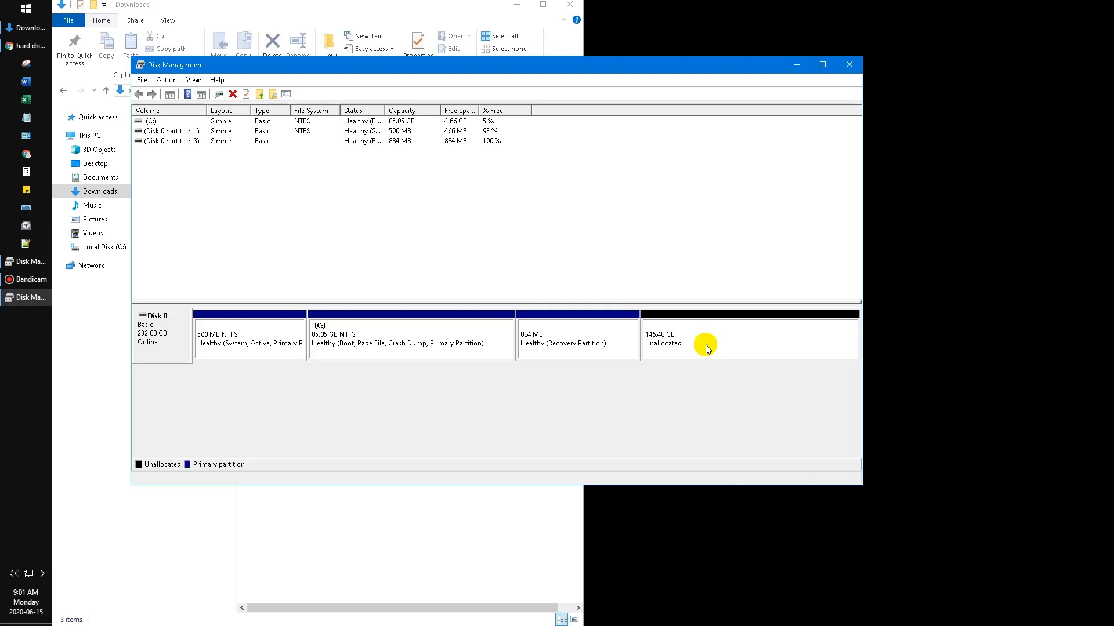
Step: Check which volume commands are available for the C: partition and the 884 MB recovery partition
{"action": "right_click", "coordinate": [452, 347]}
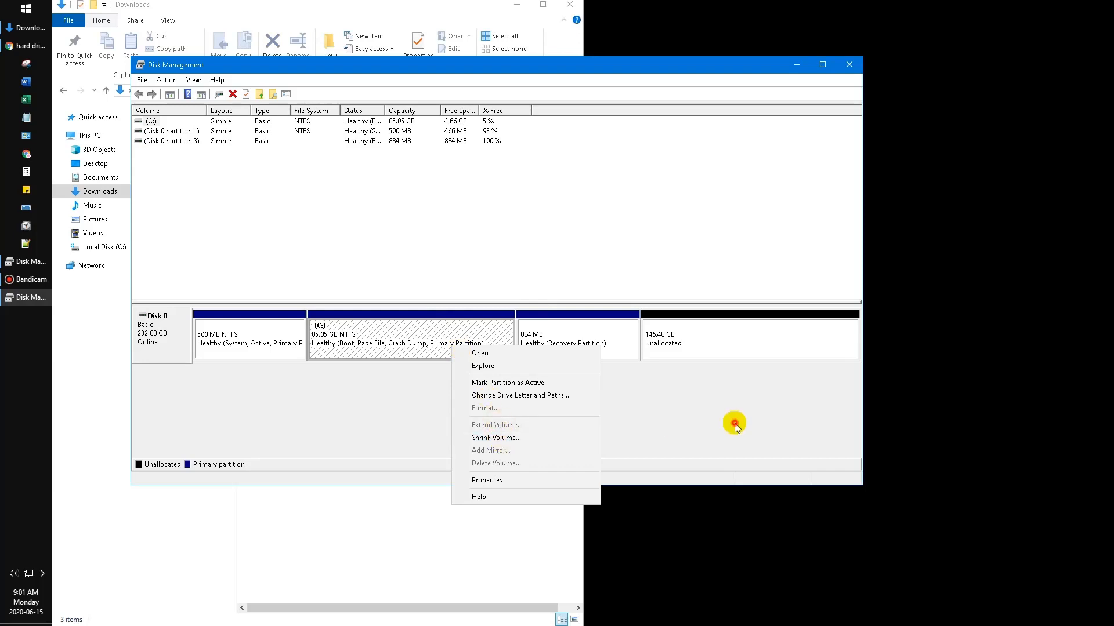
{"action": "left_click", "coordinate": [569, 326]}
{"action": "right_click", "coordinate": [551, 339]}
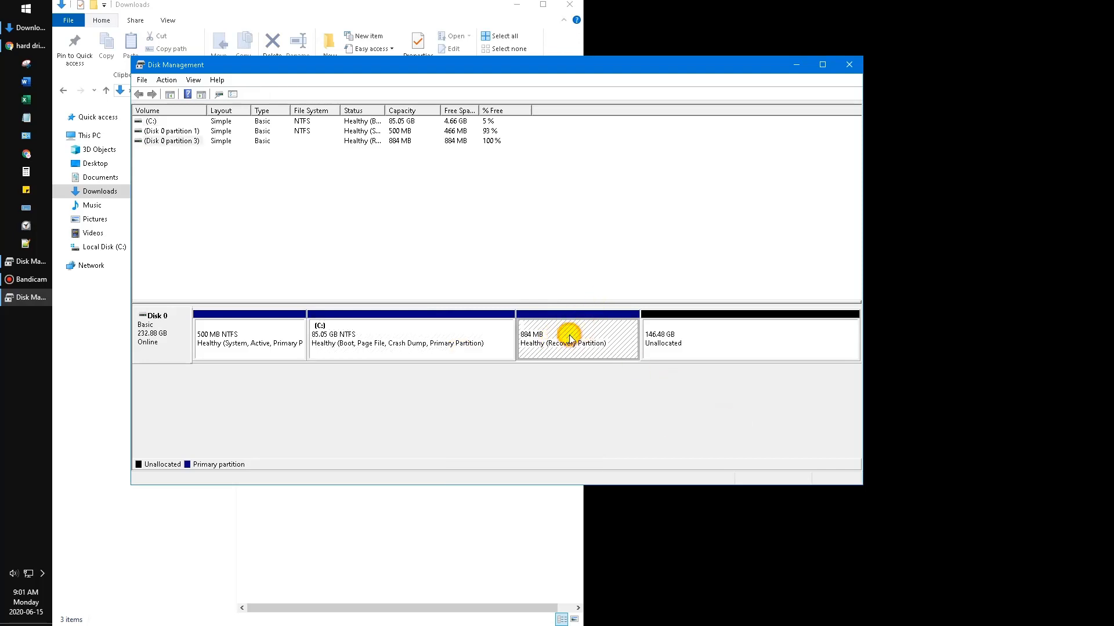
{"action": "left_click", "coordinate": [661, 339]}
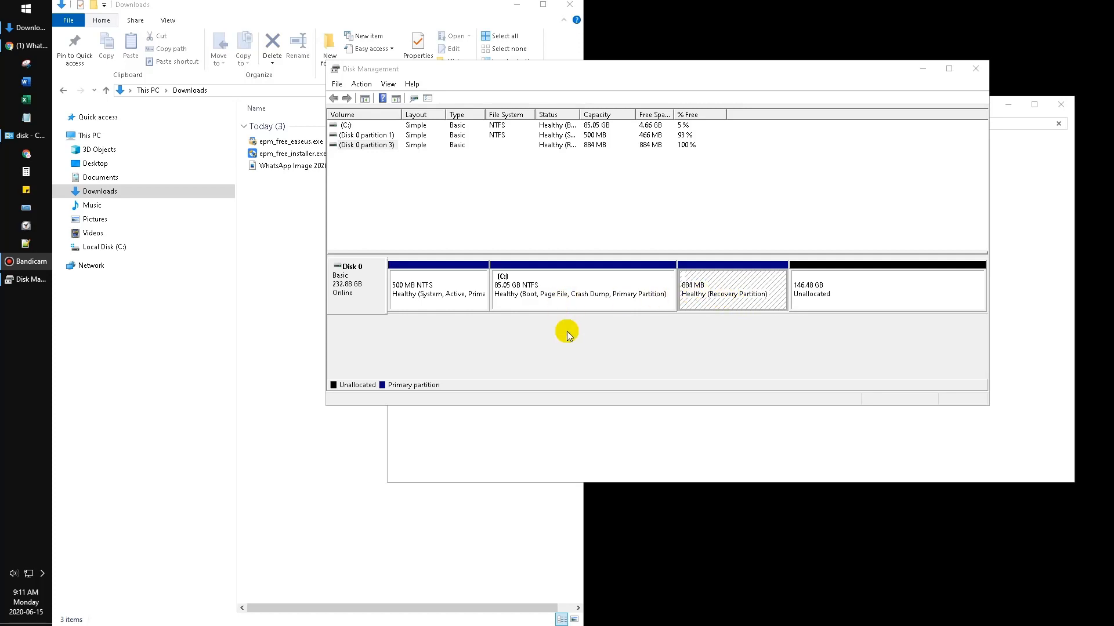
Step: Open Command Prompt as administrator, approve the elevation request, and move its window clear of the Disk Management volume list
{"action": "key", "text": "super"}
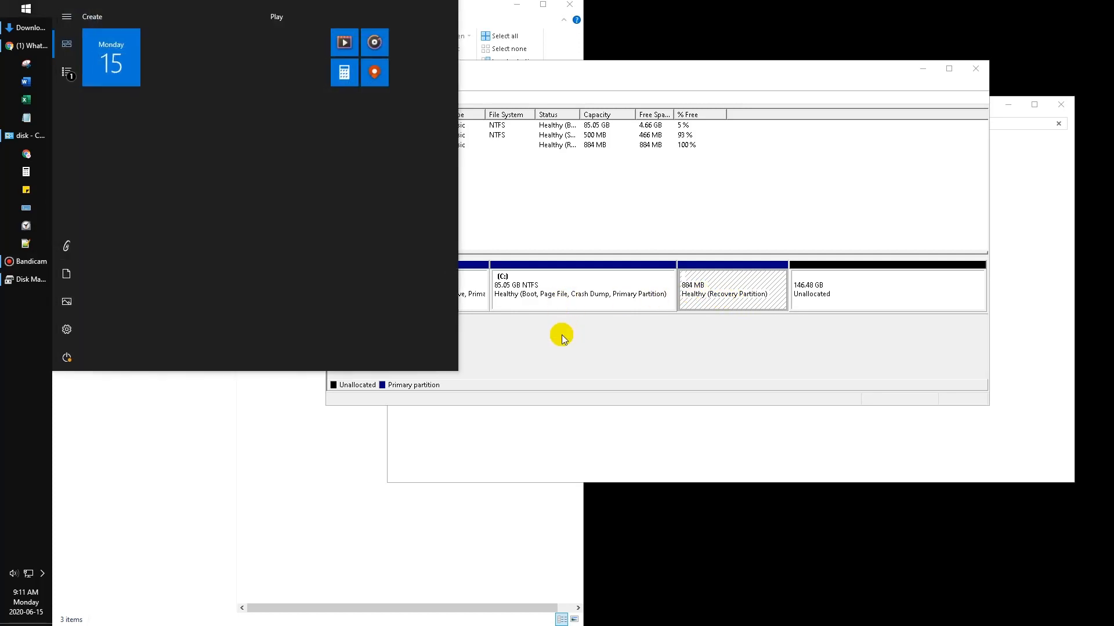
{"action": "type", "text": "cmd"}
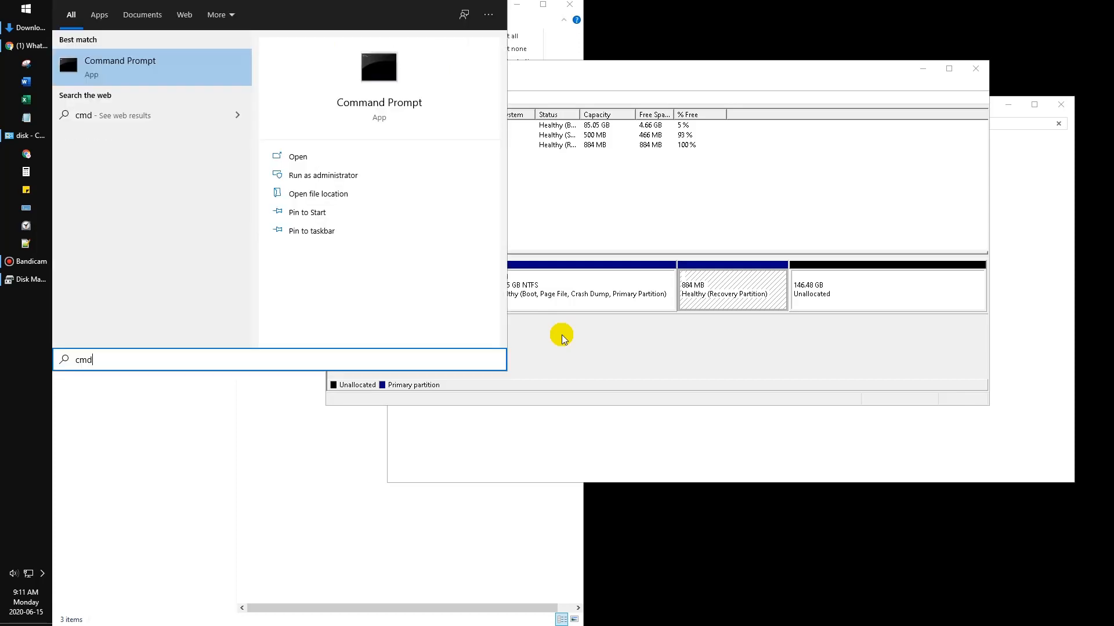
{"action": "right_click", "coordinate": [96, 71]}
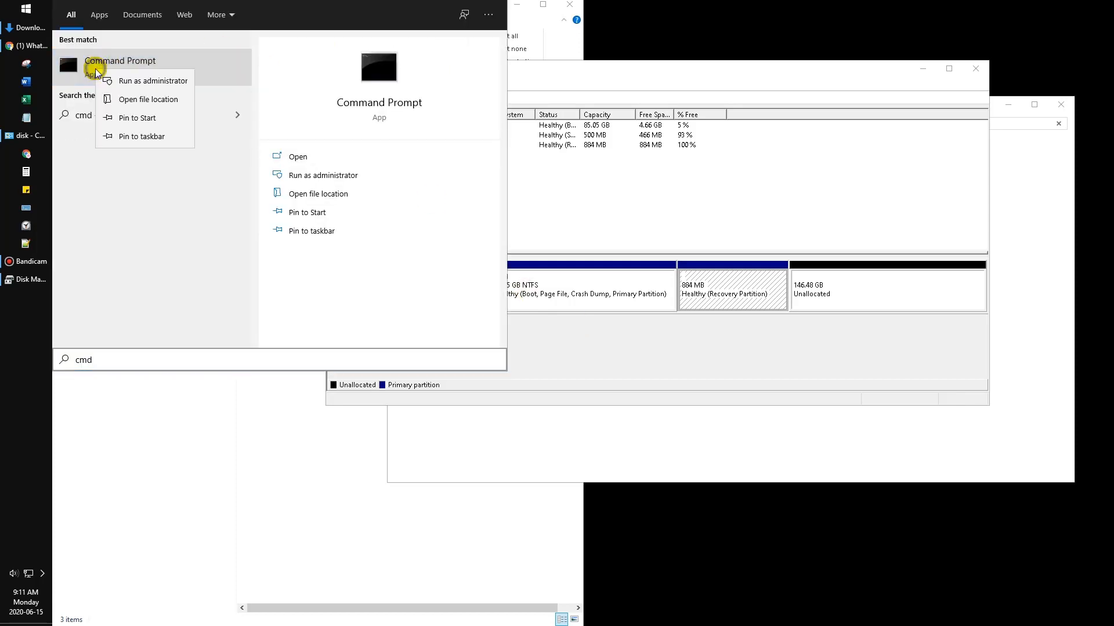
{"action": "left_click", "coordinate": [131, 84]}
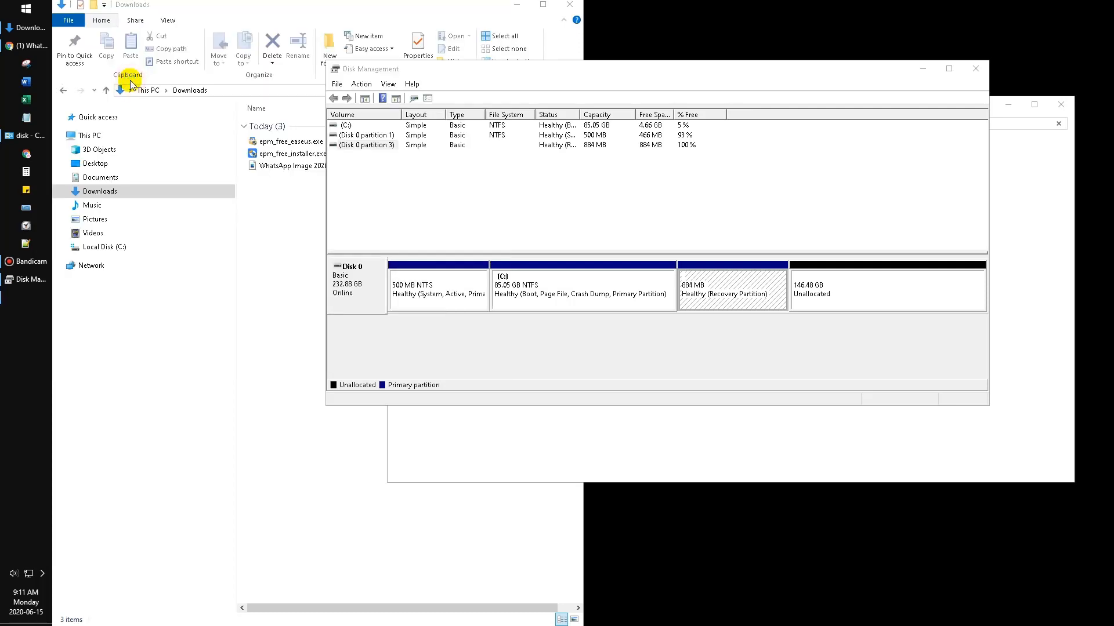
{"action": "left_click", "coordinate": [463, 382]}
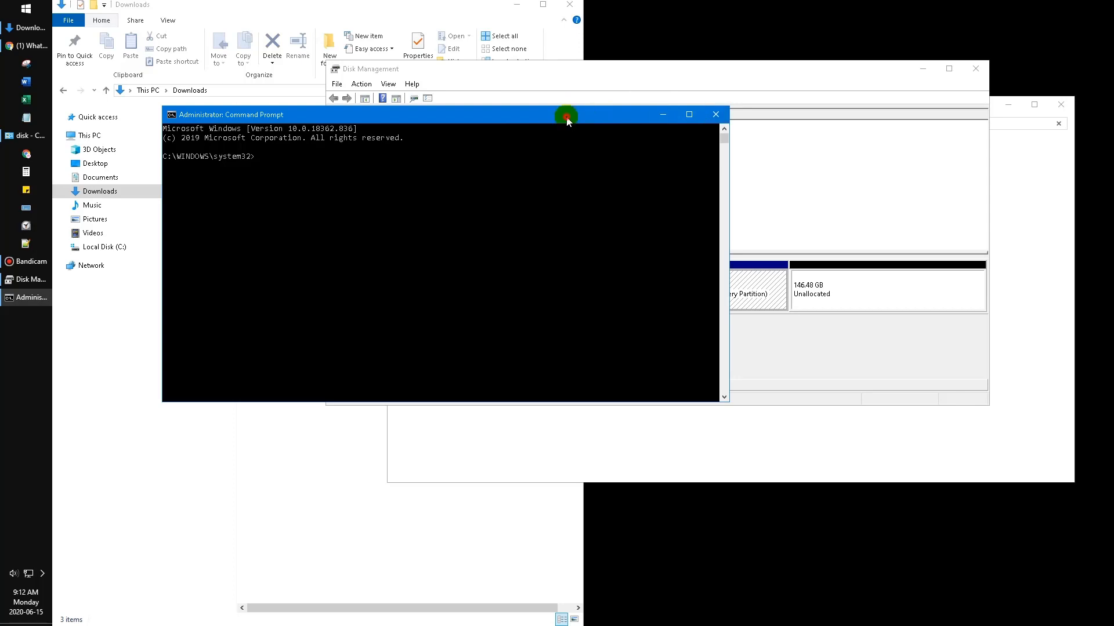
{"action": "left_click_drag", "start_coordinate": [566, 116], "coordinate": [592, 164]}
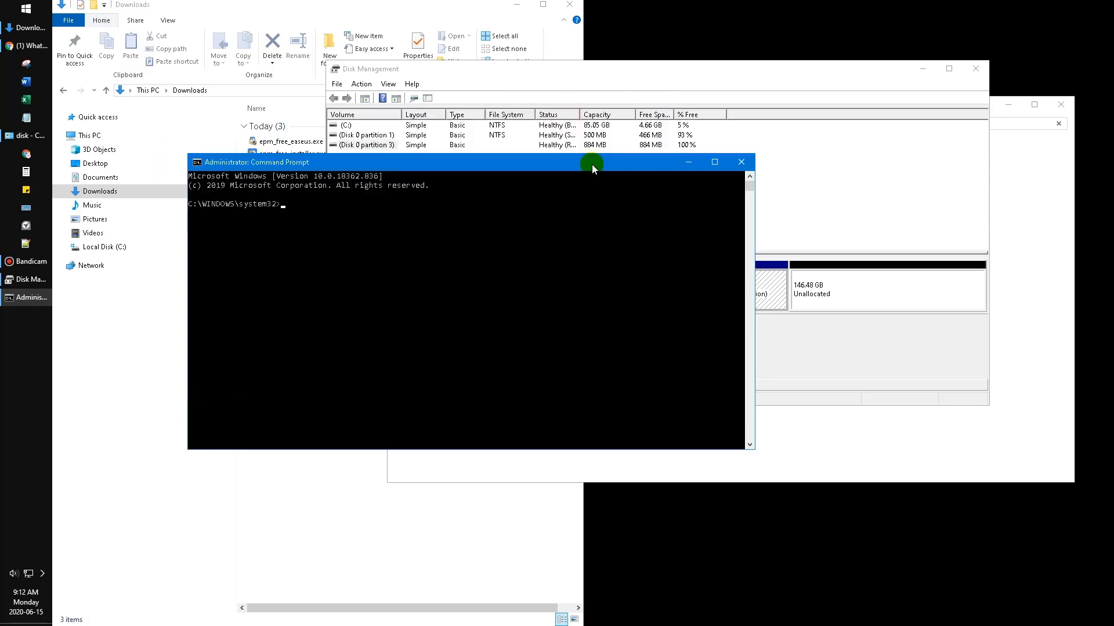
Step: Start the diskpart utility in Command Prompt and list the disks
{"action": "type", "text": "DISK PART"}
{"action": "key", "text": "Return"}
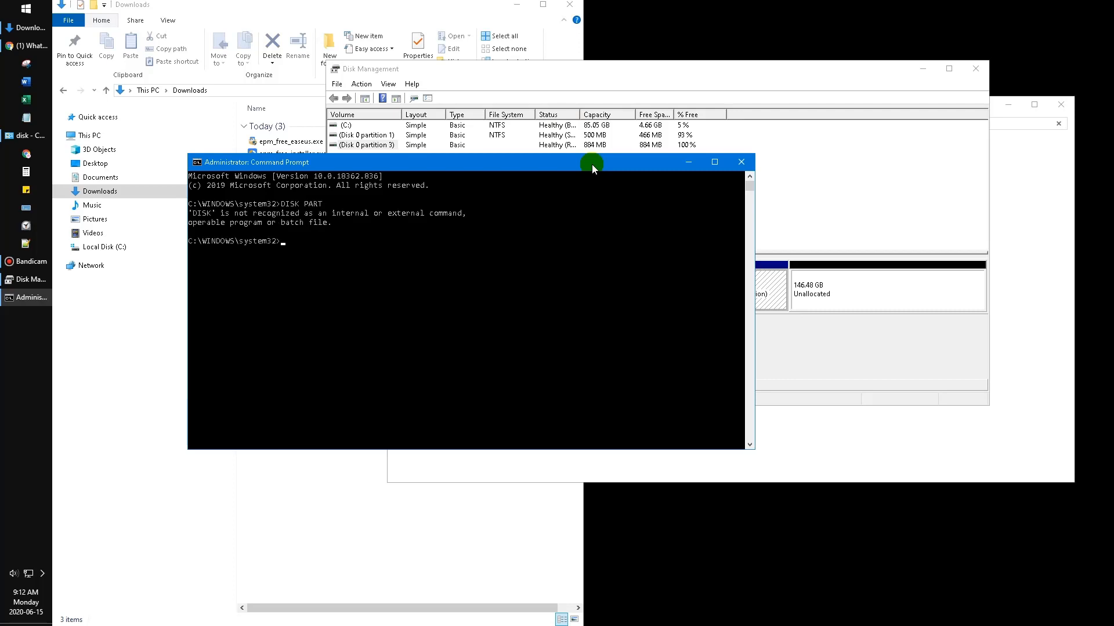
{"action": "type", "text": "diskpart"}
{"action": "key", "text": "Return"}
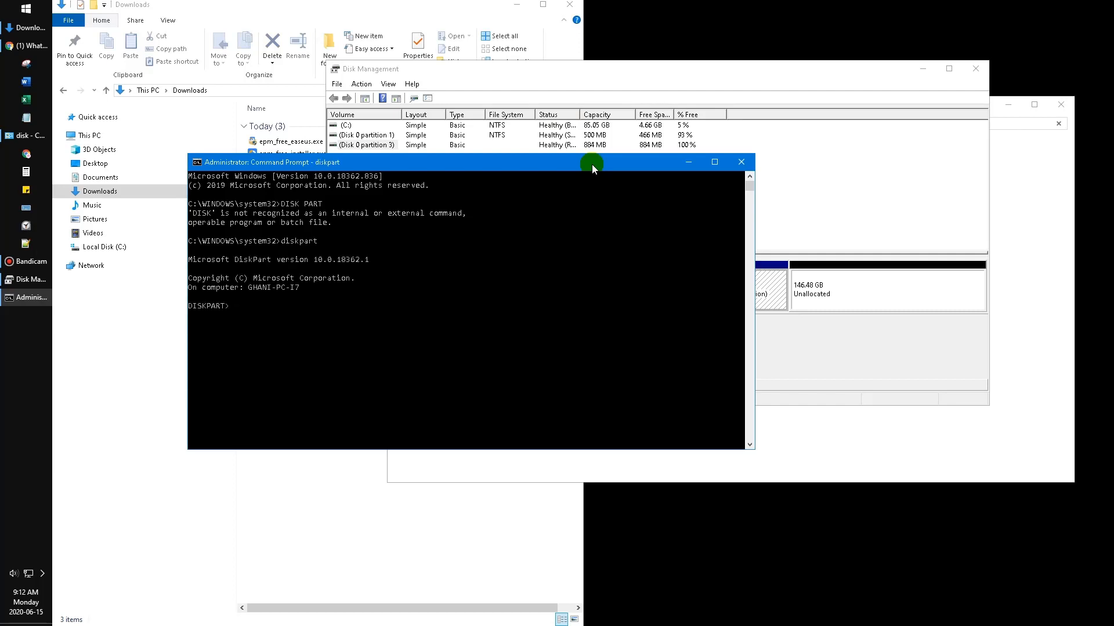
{"action": "type", "text": "list disk"}
{"action": "key", "text": "Return"}
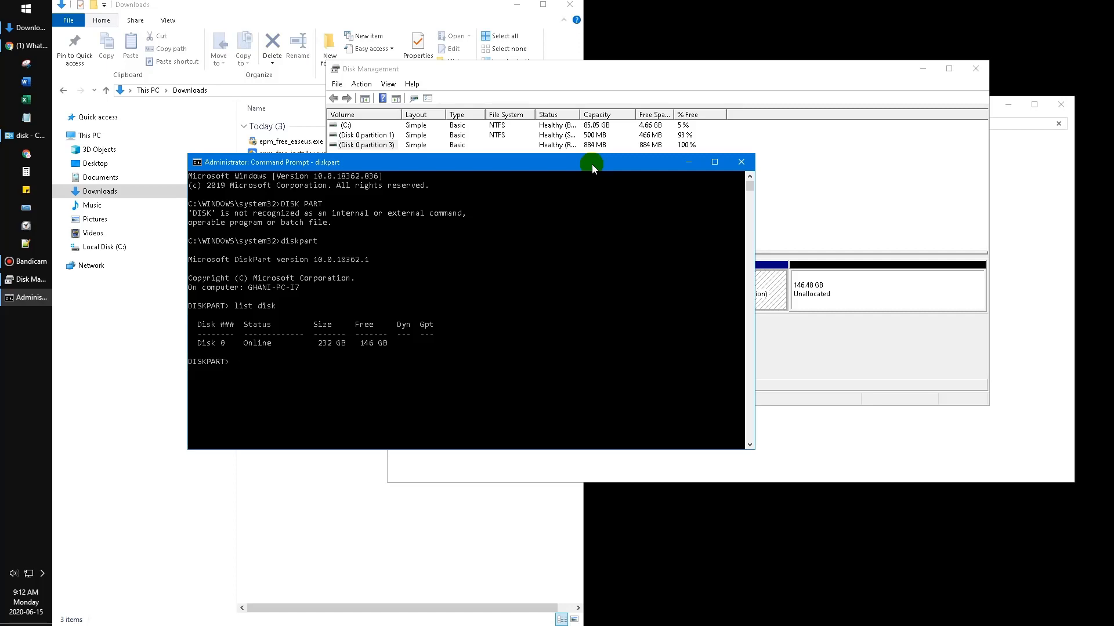
Step: Select disk 0 in DiskPart and list its partitions
{"action": "type", "text": "select disc 0"}
{"action": "key", "text": "Return"}
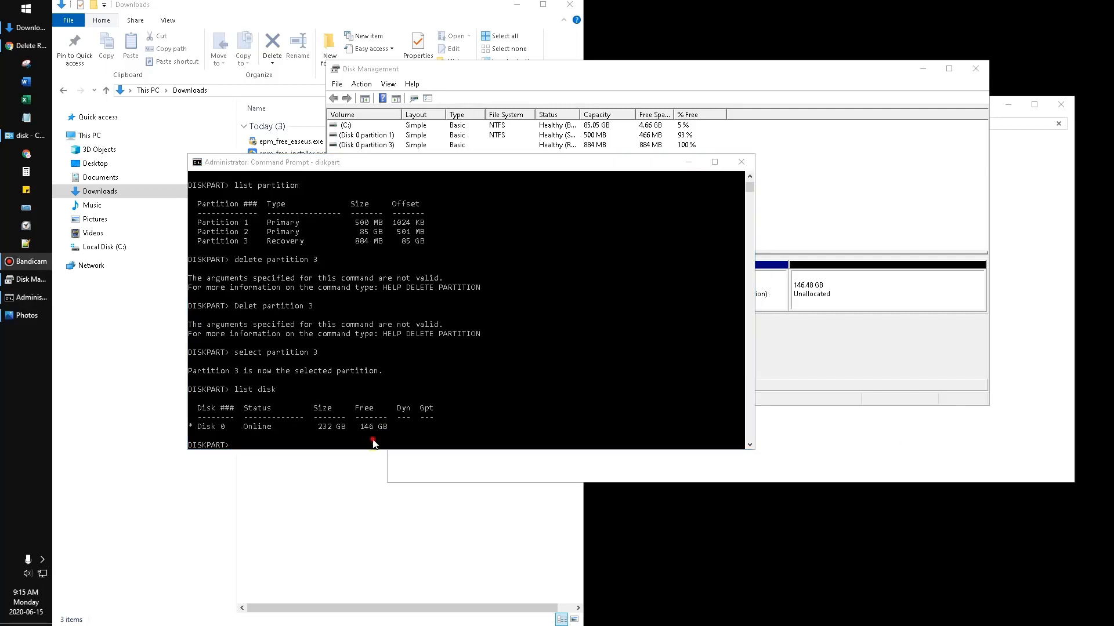
{"action": "left_click", "coordinate": [373, 444]}
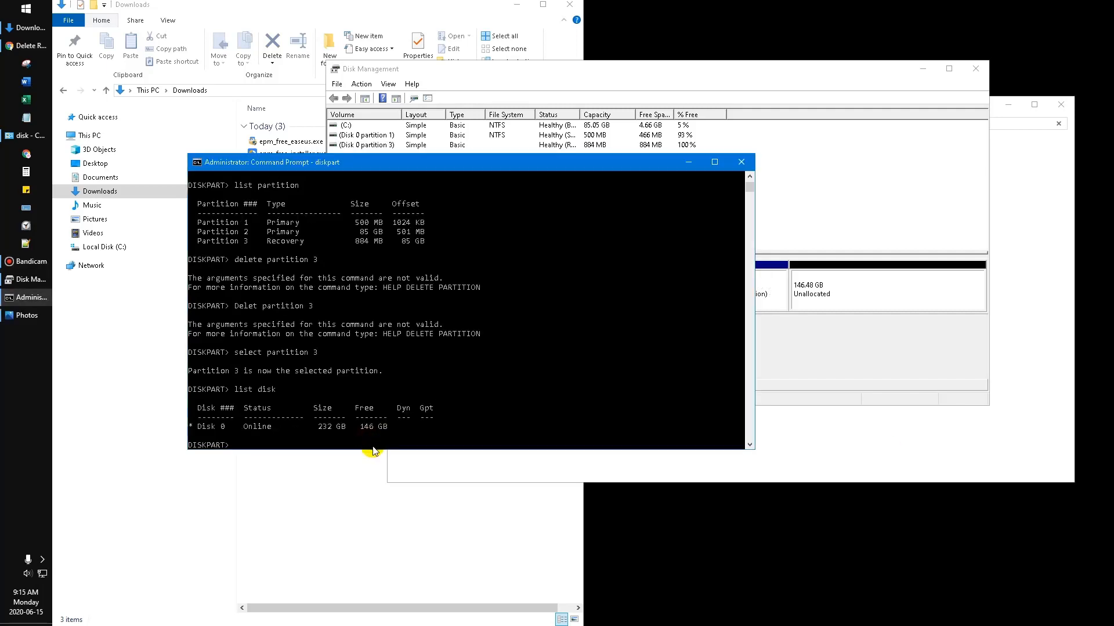
{"action": "type", "text": "select disk 0"}
{"action": "key", "text": "Return"}
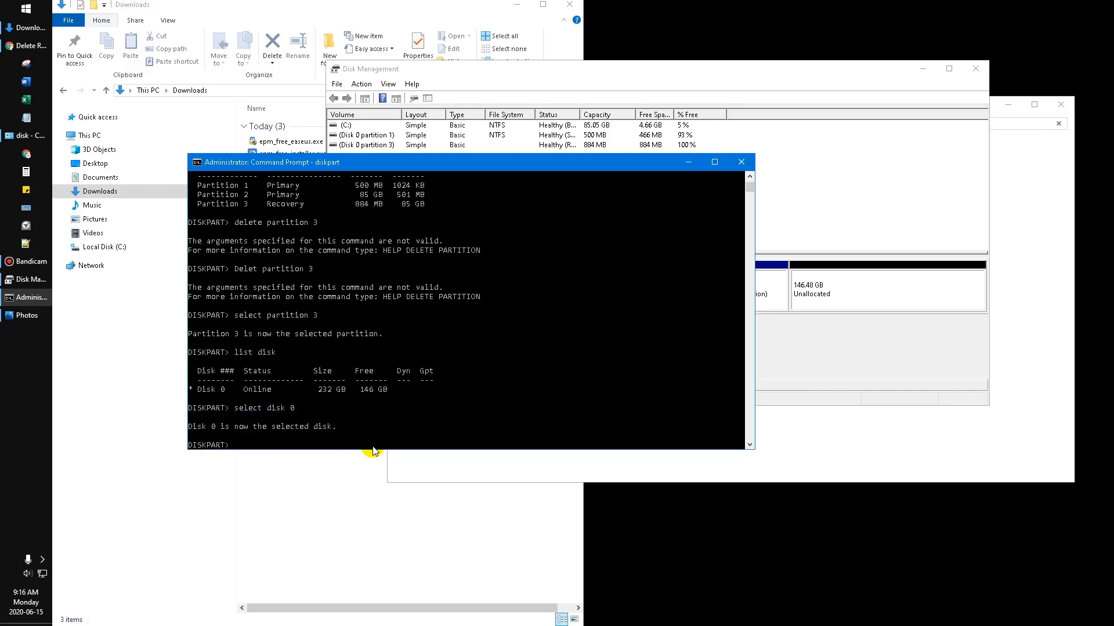
{"action": "type", "text": "list partition"}
{"action": "key", "text": "Return"}
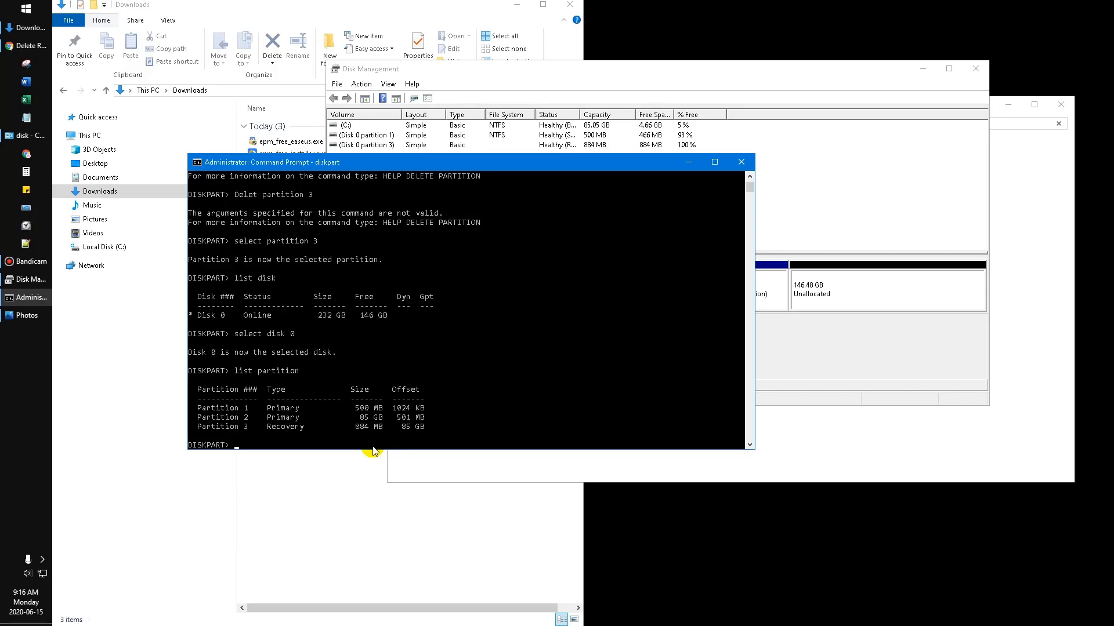
Step: Compare DiskPart's partition list with Disk 0 in Disk Management, highlighting the system partition and the recovery partition
{"action": "left_click_drag", "start_coordinate": [432, 165], "coordinate": [300, 119]}
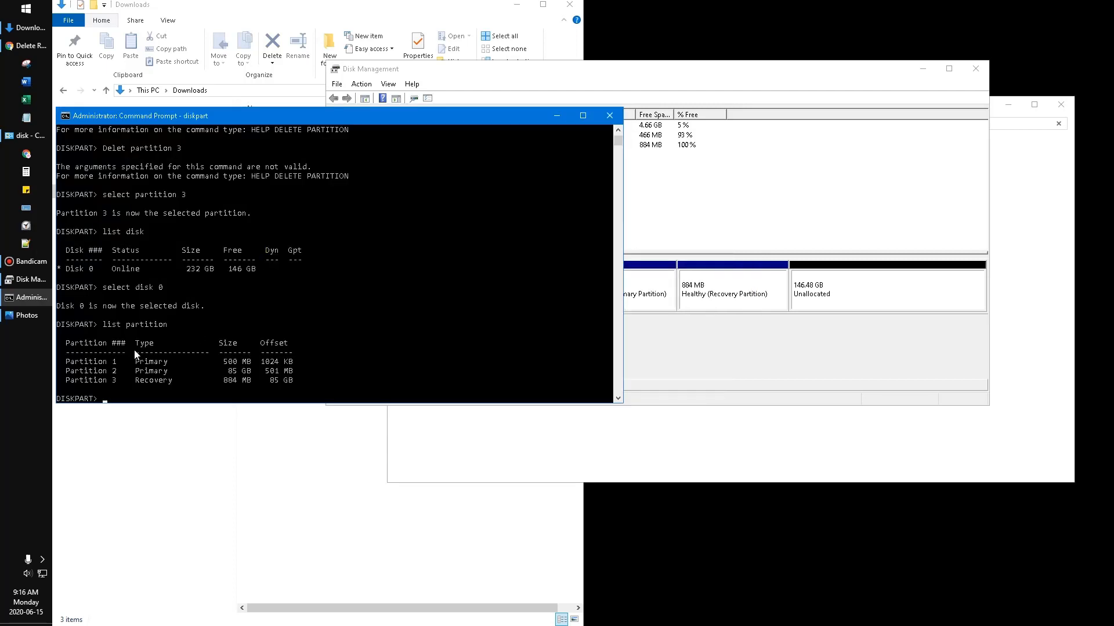
{"action": "left_click", "coordinate": [647, 384]}
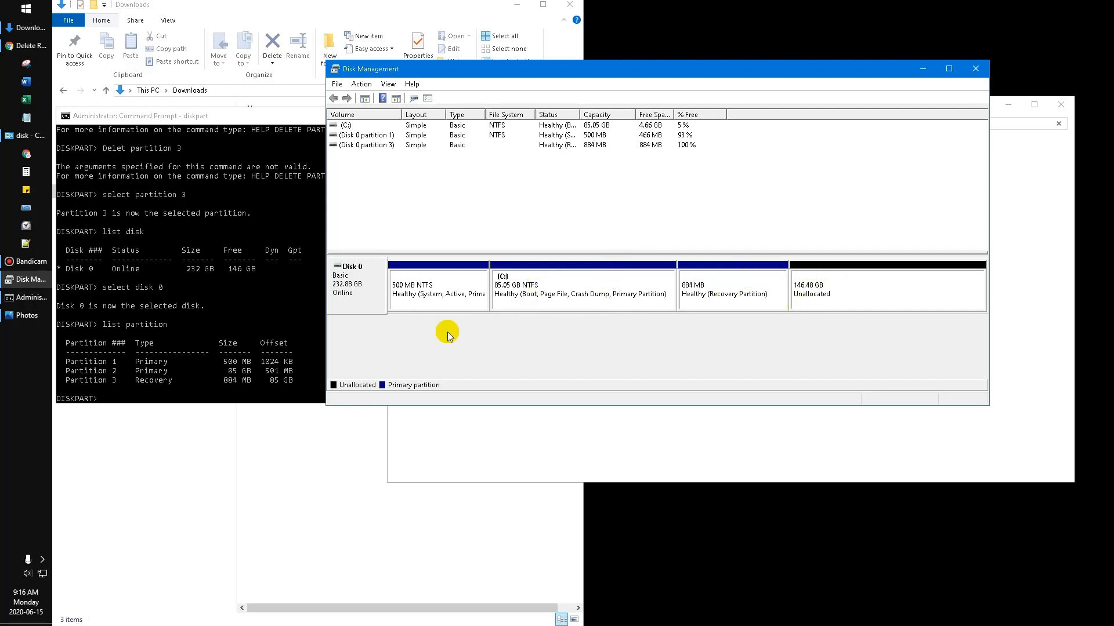
{"action": "left_click", "coordinate": [399, 295]}
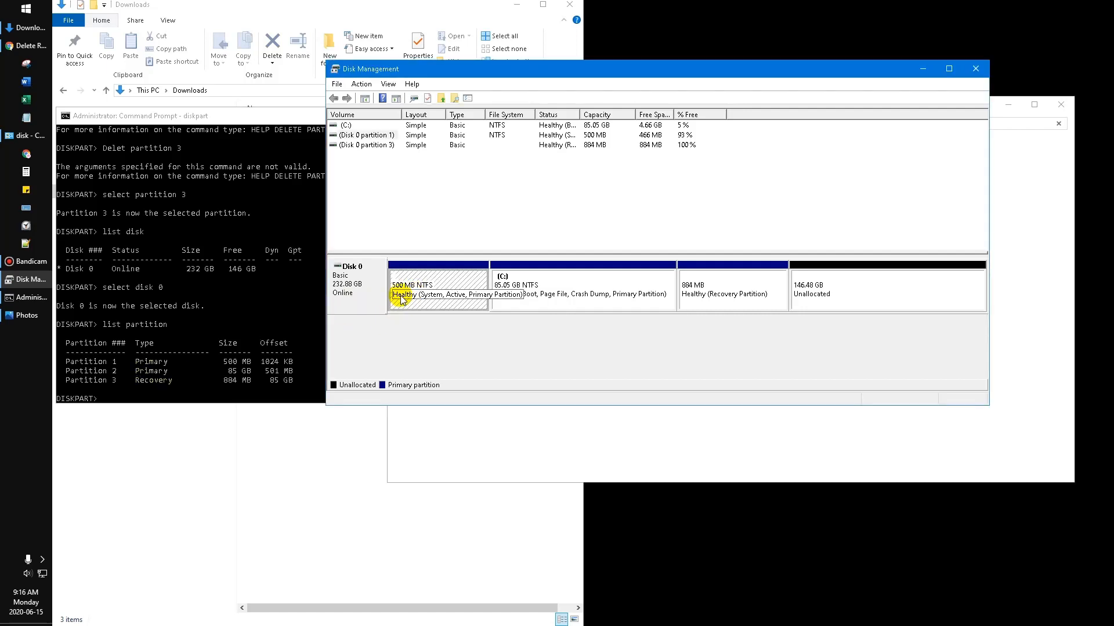
{"action": "left_click", "coordinate": [729, 296]}
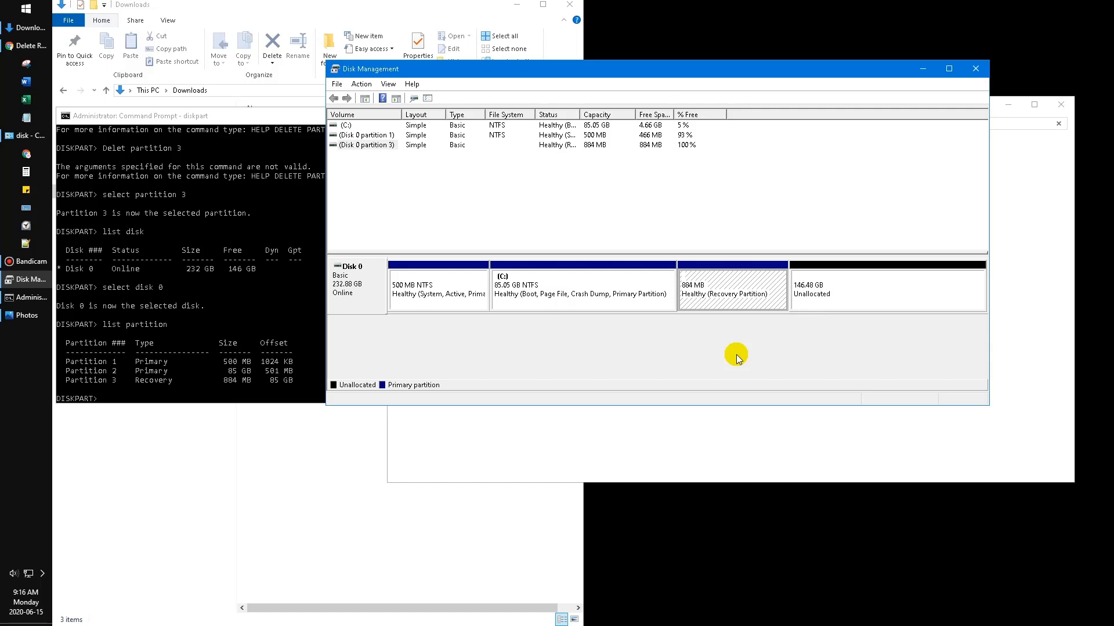
Step: In DiskPart, select partition 3 and force its deletion with "delete partition override"
{"action": "left_click", "coordinate": [260, 374]}
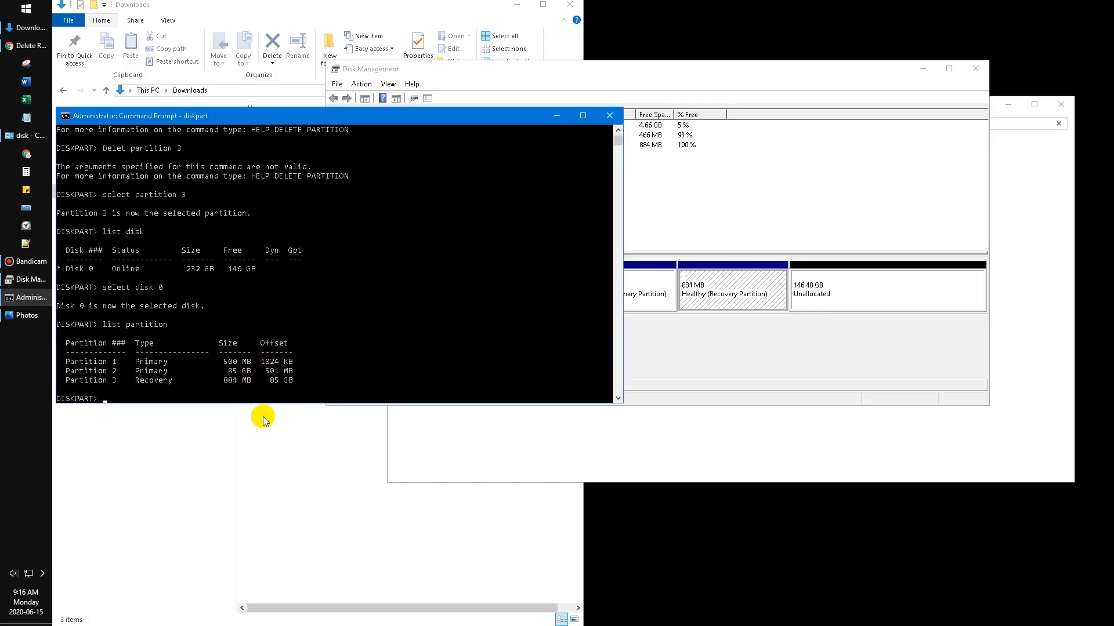
{"action": "type", "text": "select partition 3"}
{"action": "key", "text": "Return"}
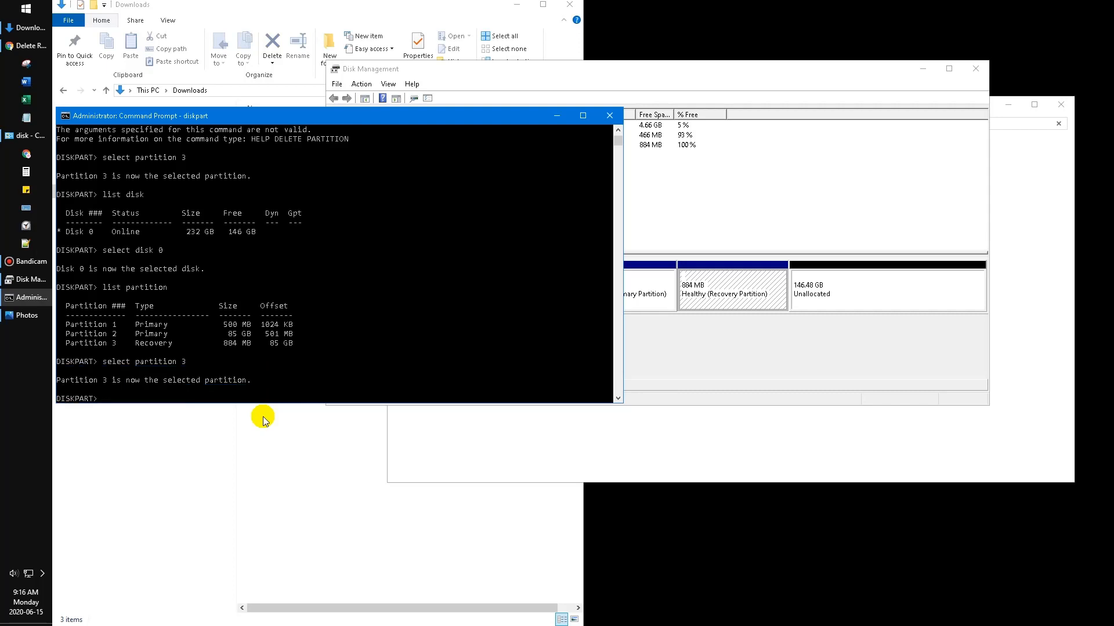
{"action": "type", "text": "delete partition override"}
{"action": "key", "text": "Return"}
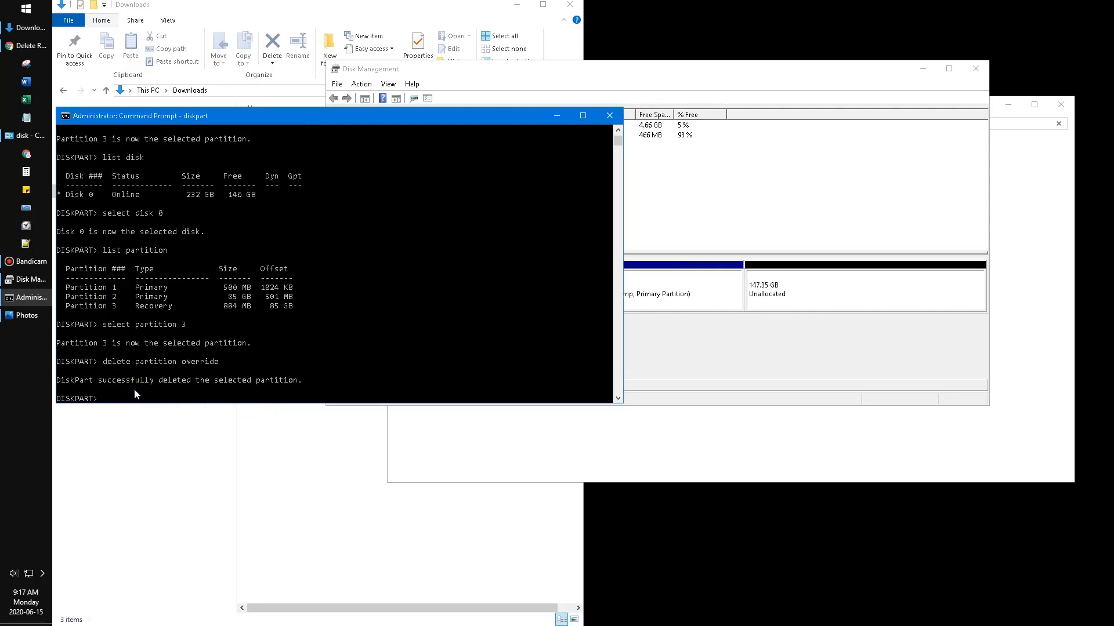
Step: Switch to Disk Management and start the Extend Volume Wizard for the C: volume, continuing to the disk selection page
{"action": "left_click", "coordinate": [235, 399]}
{"action": "left_click", "coordinate": [701, 380]}
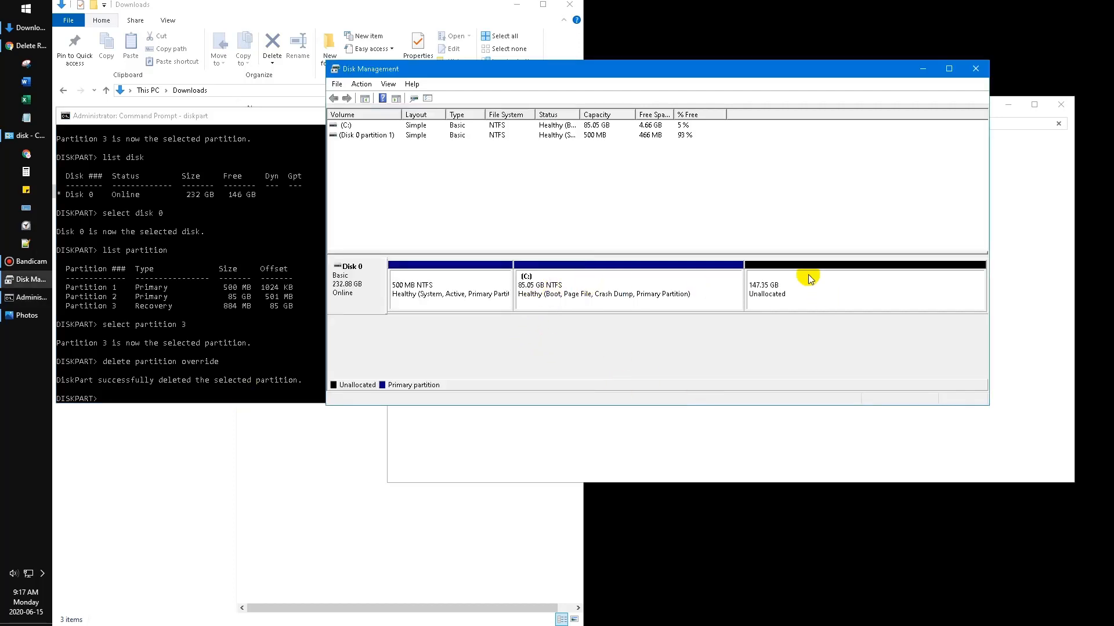
{"action": "right_click", "coordinate": [653, 297]}
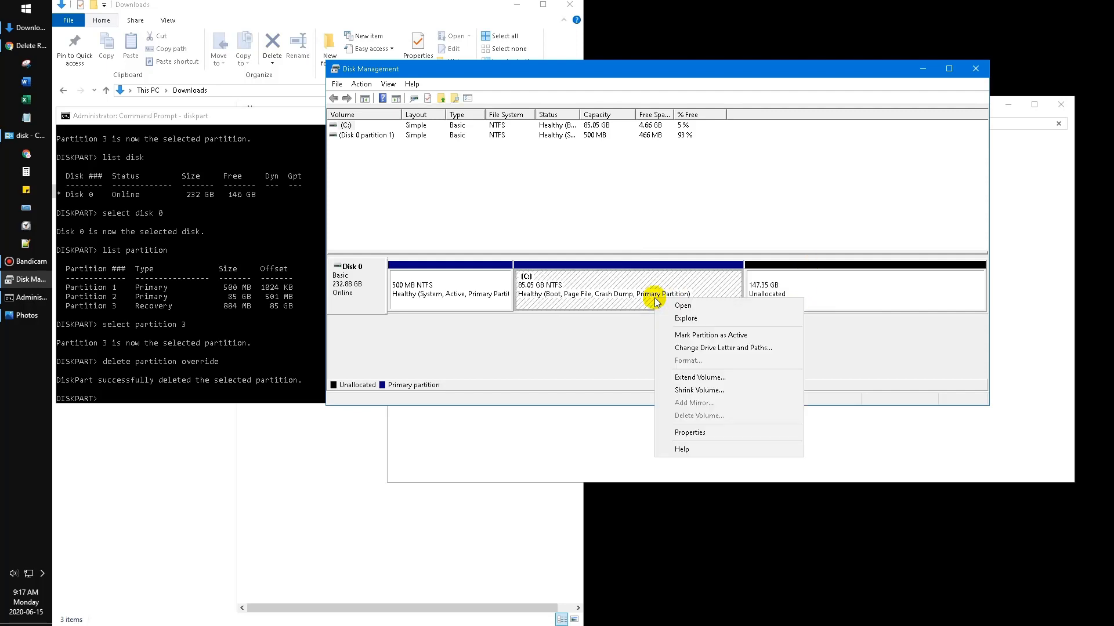
{"action": "left_click", "coordinate": [692, 378]}
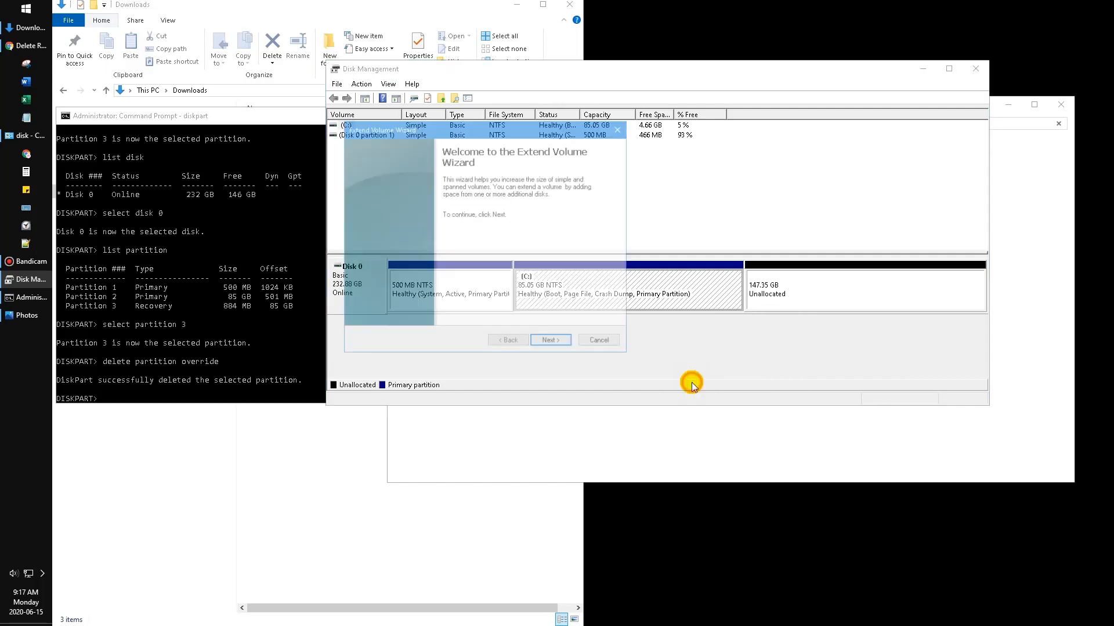
{"action": "left_click", "coordinate": [552, 342]}
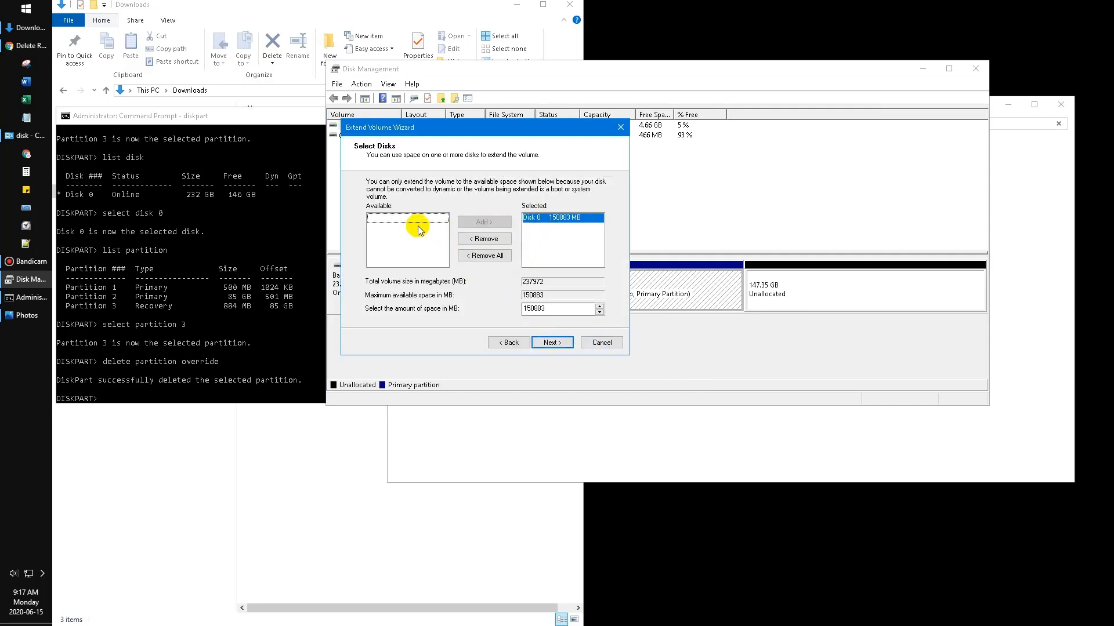
{"action": "double_click", "coordinate": [529, 308]}
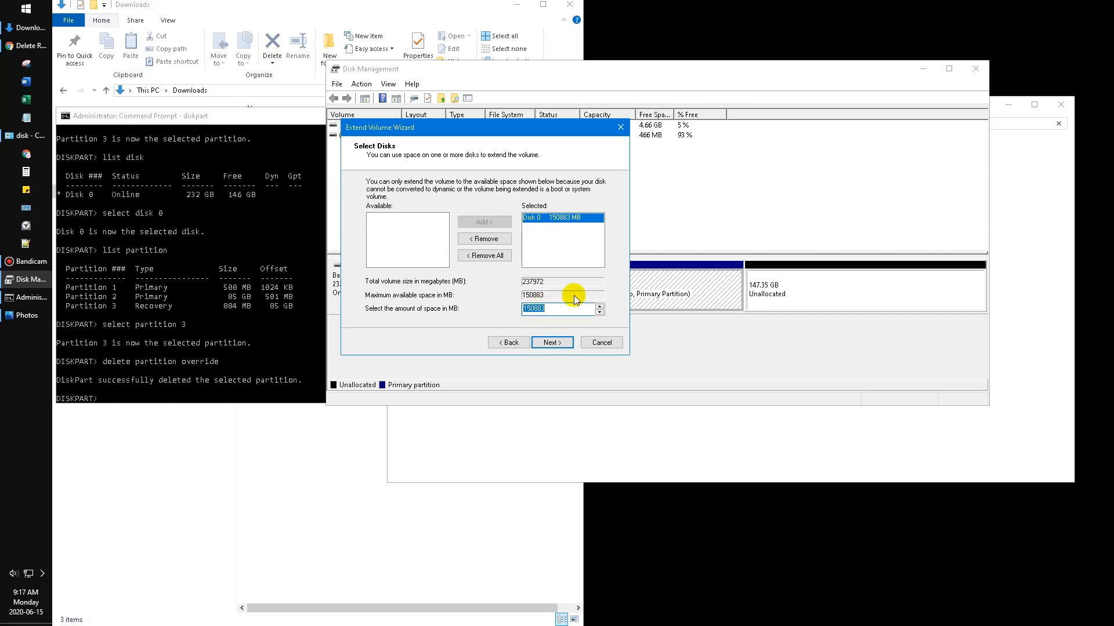
{"action": "type", "text": "40000"}
{"action": "double_click", "coordinate": [540, 223]}
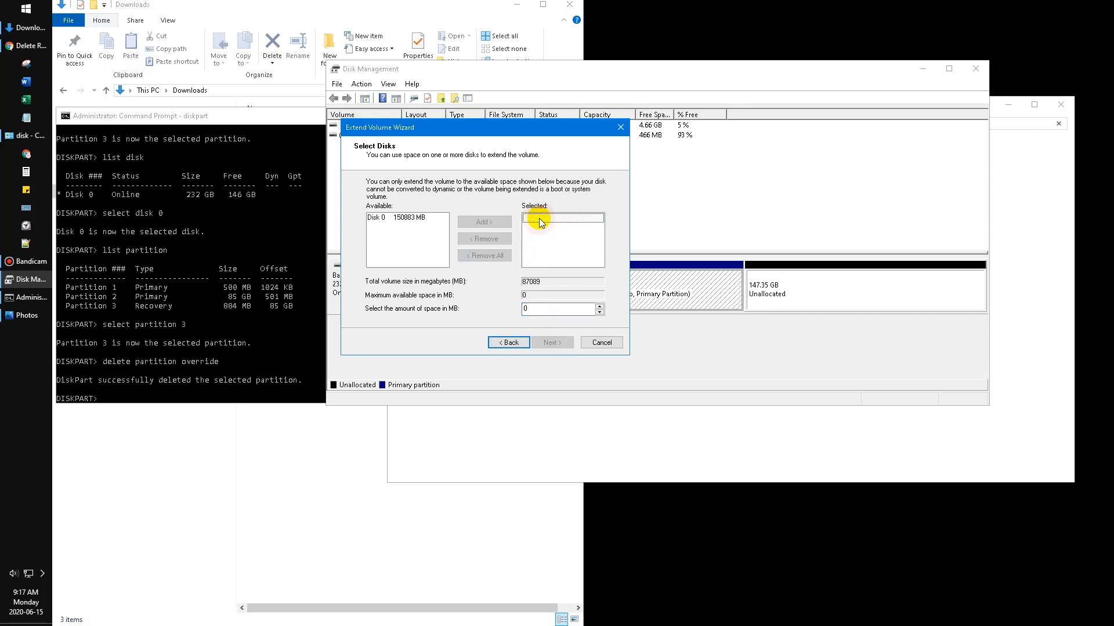
{"action": "double_click", "coordinate": [378, 220]}
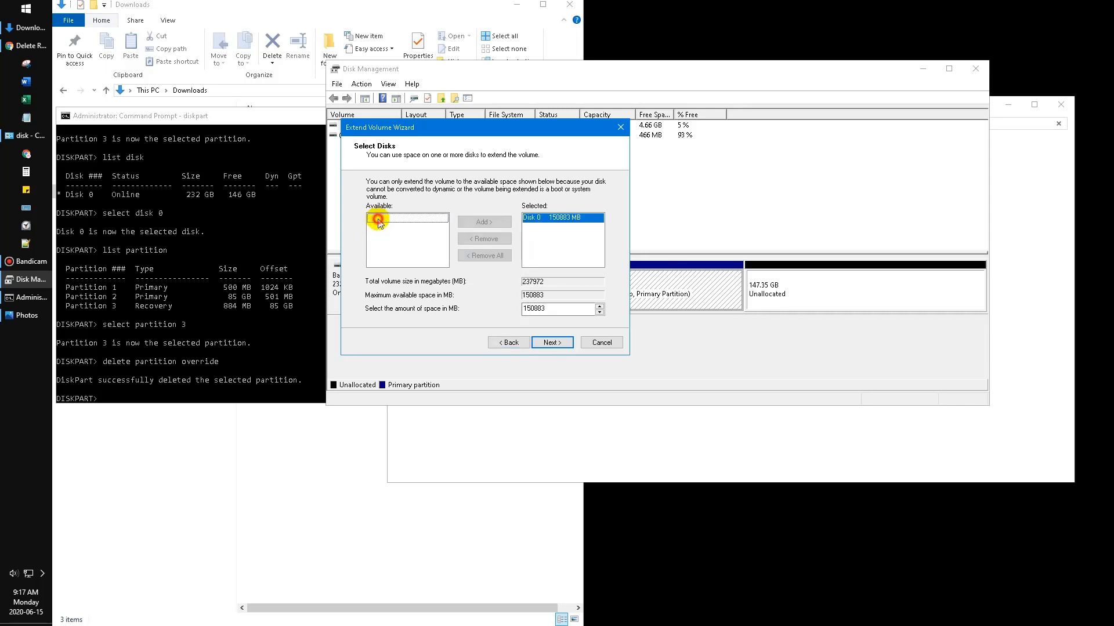
Step: Extend the C: volume by 40000 MB from Disk 0, then check the drive under This PC in File Explorer
{"action": "double_click", "coordinate": [562, 310]}
{"action": "type", "text": "40000"}
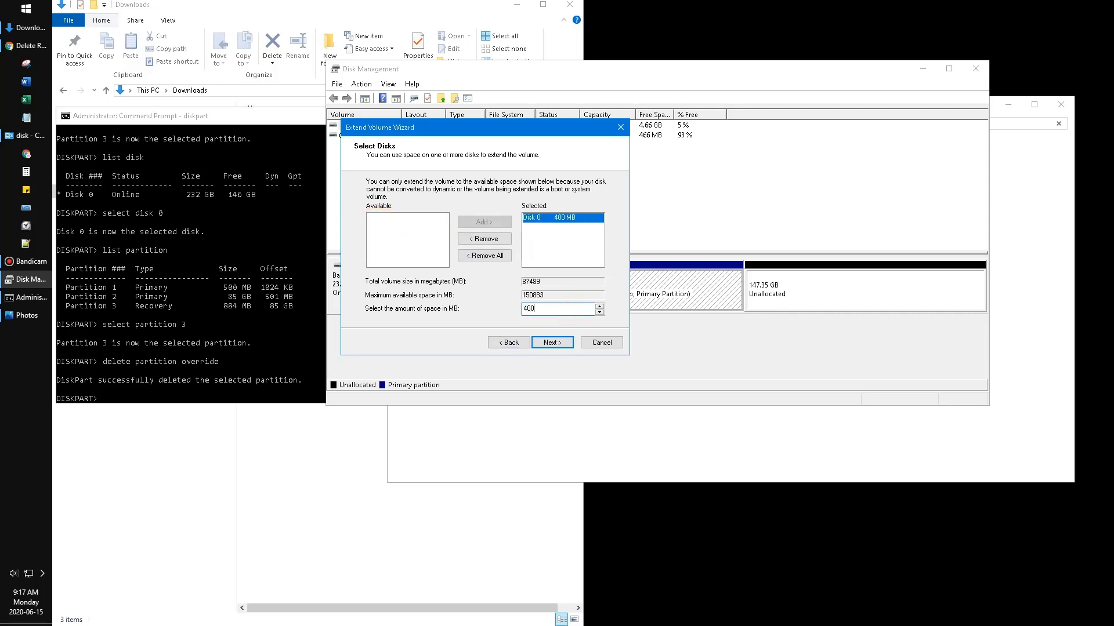
{"action": "left_click", "coordinate": [552, 343]}
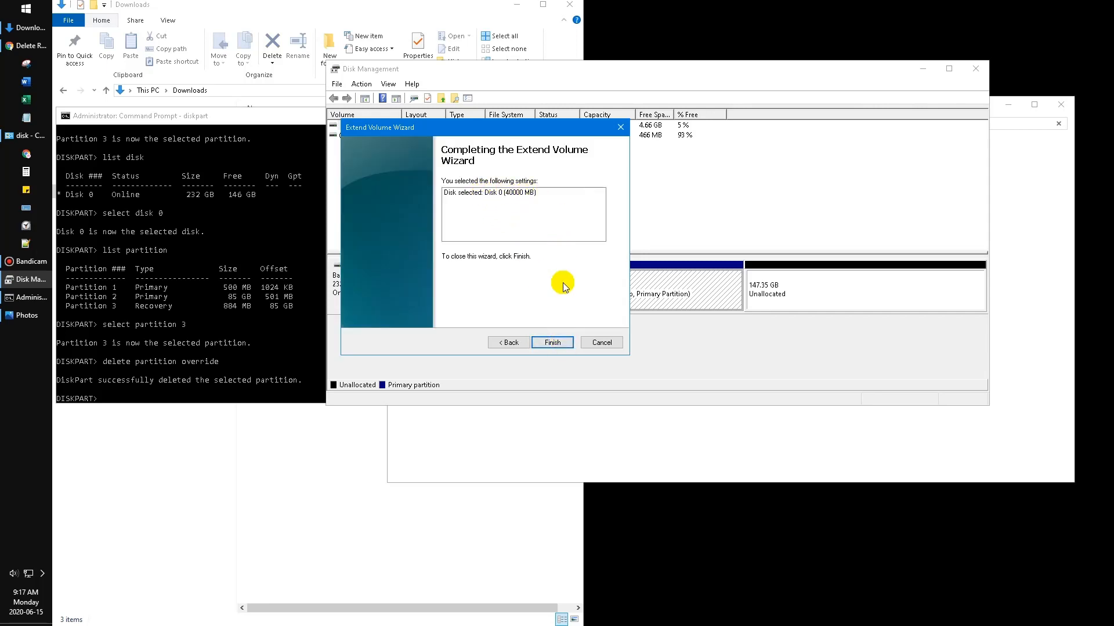
{"action": "left_click", "coordinate": [553, 342]}
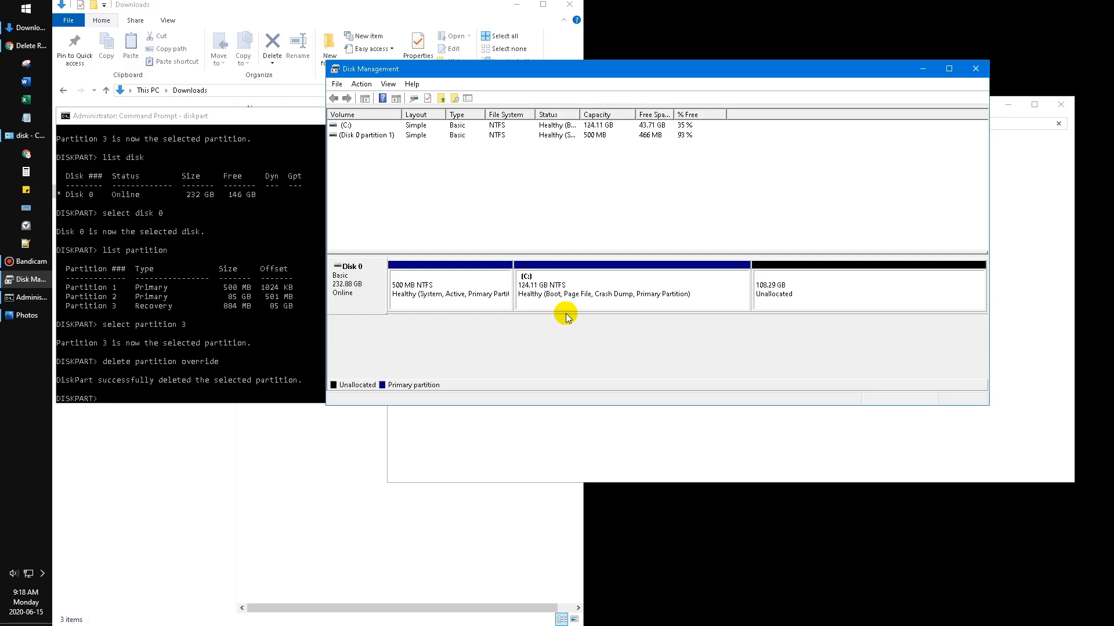
{"action": "key", "text": "super+e"}
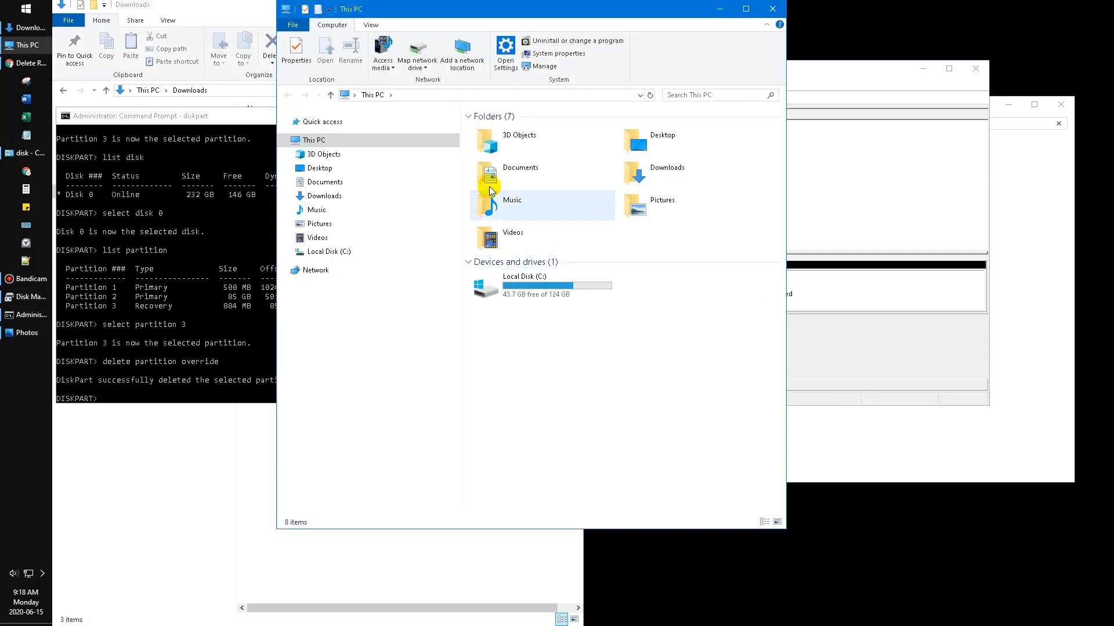
Step: Switch to Disk Management and start a new simple volume in Disk 0's unallocated space, using the full 110883 MB
{"action": "left_click", "coordinate": [868, 361]}
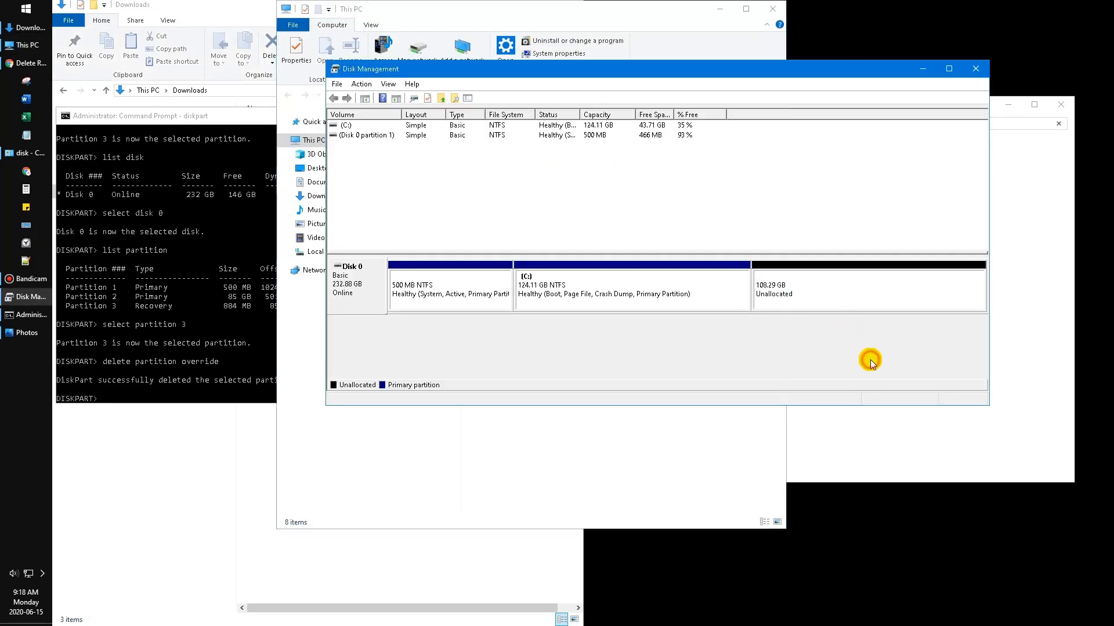
{"action": "left_click", "coordinate": [820, 307]}
{"action": "right_click", "coordinate": [820, 308]}
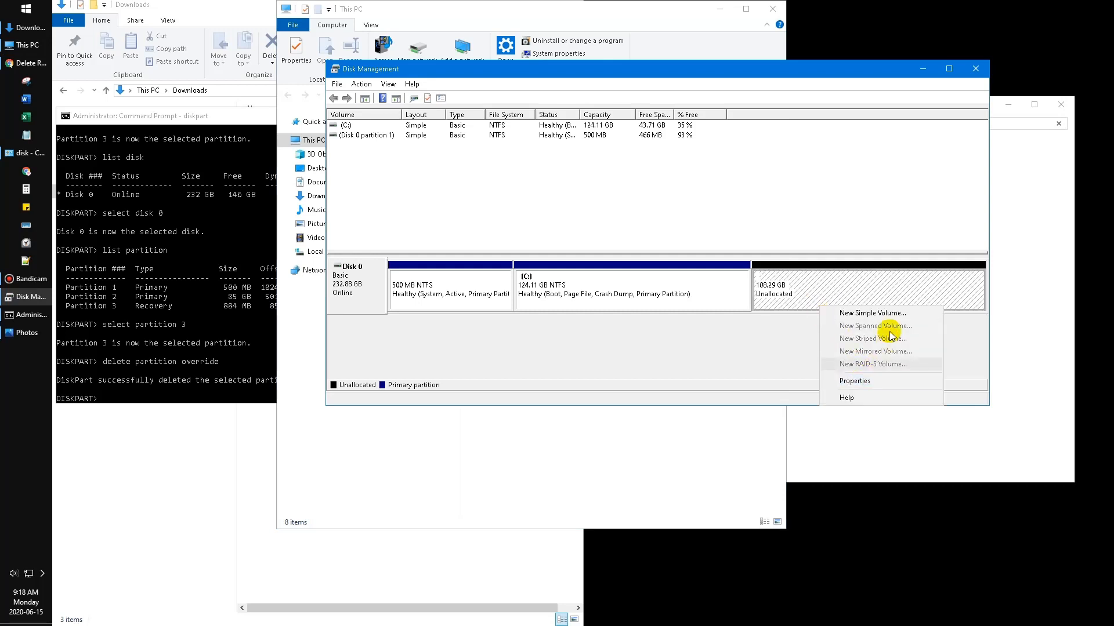
{"action": "left_click", "coordinate": [841, 316]}
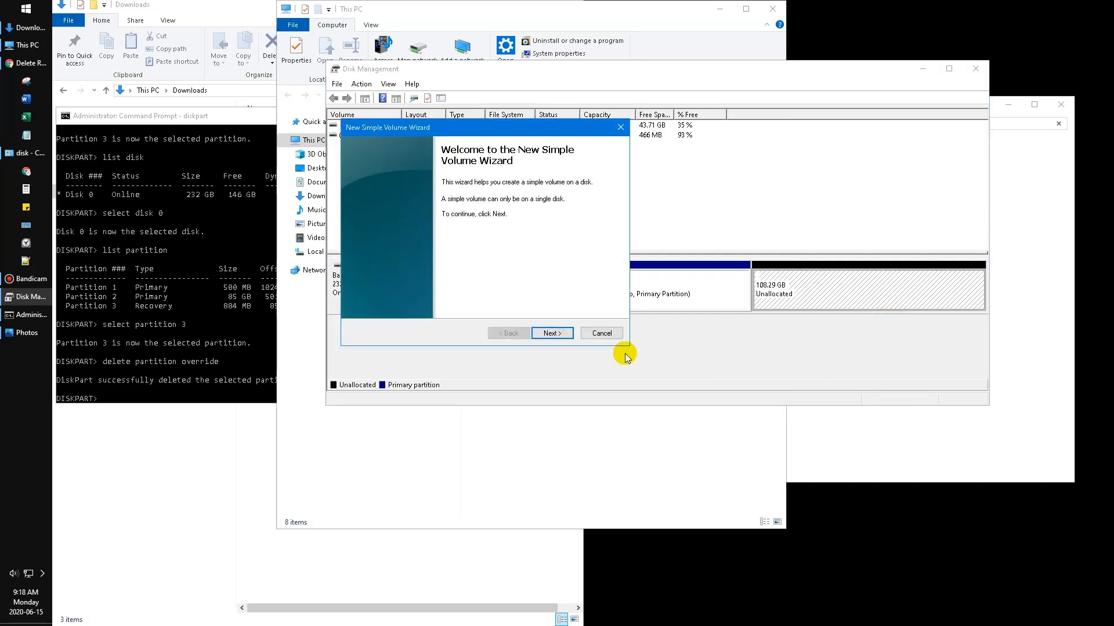
{"action": "left_click", "coordinate": [534, 334]}
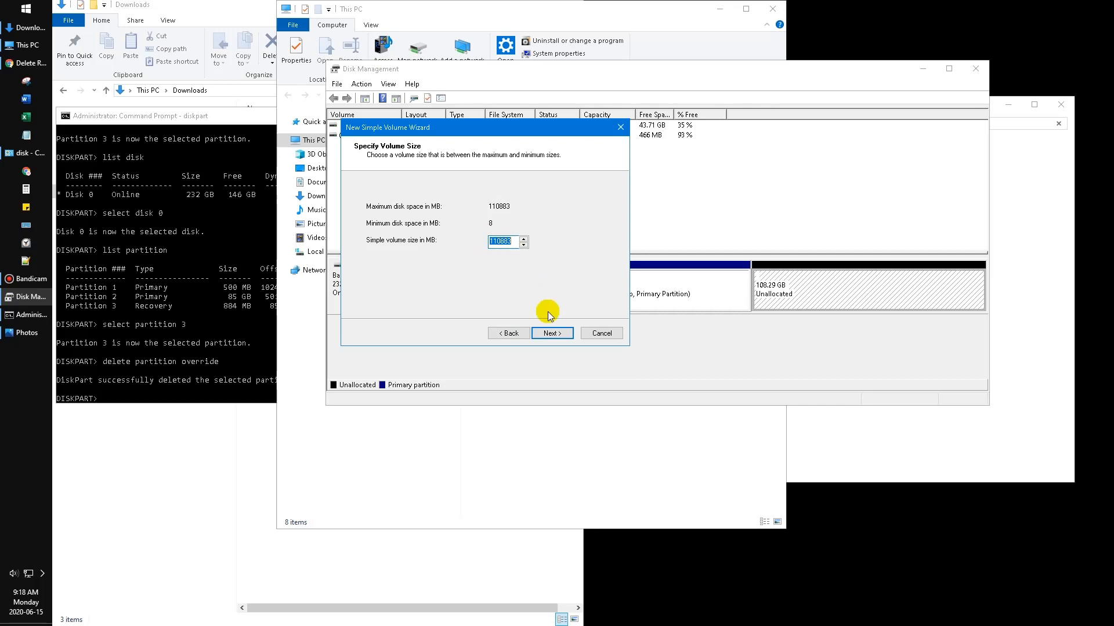
{"action": "left_click", "coordinate": [570, 334]}
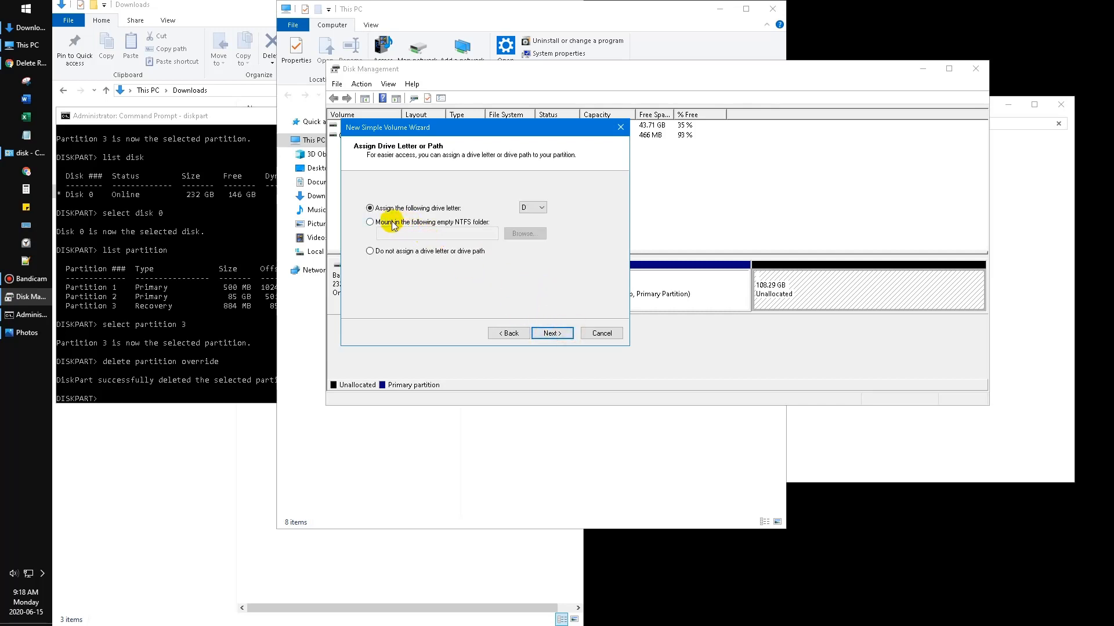
Step: Assign drive letter E and create the volume with an NTFS quick format, default allocation unit size and the label New Volume
{"action": "left_click", "coordinate": [542, 203]}
{"action": "left_click", "coordinate": [525, 241]}
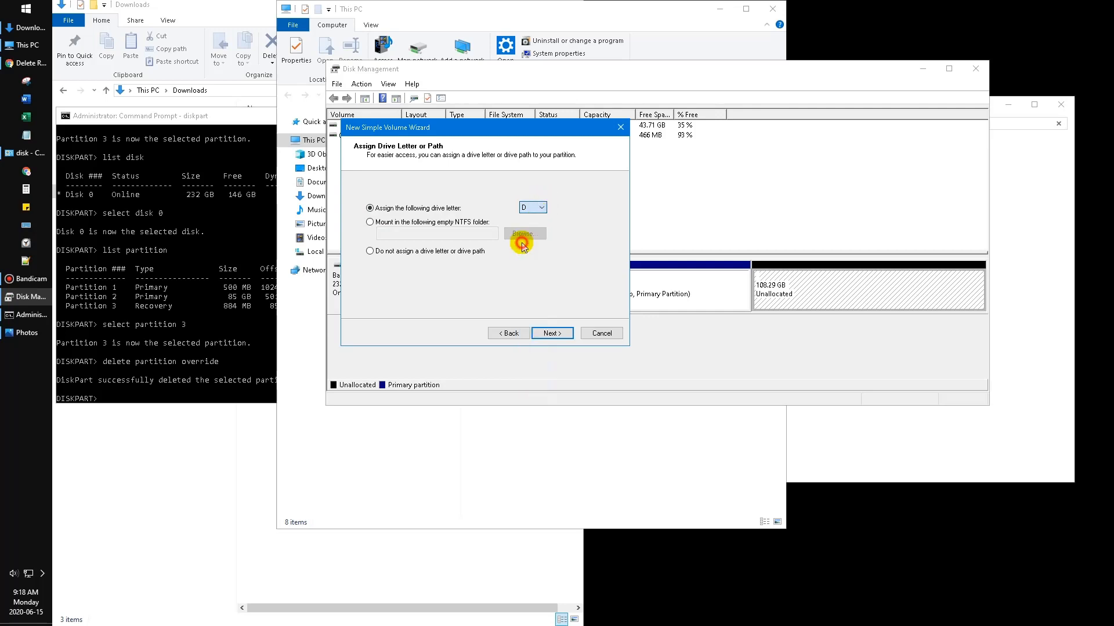
{"action": "left_click", "coordinate": [562, 335]}
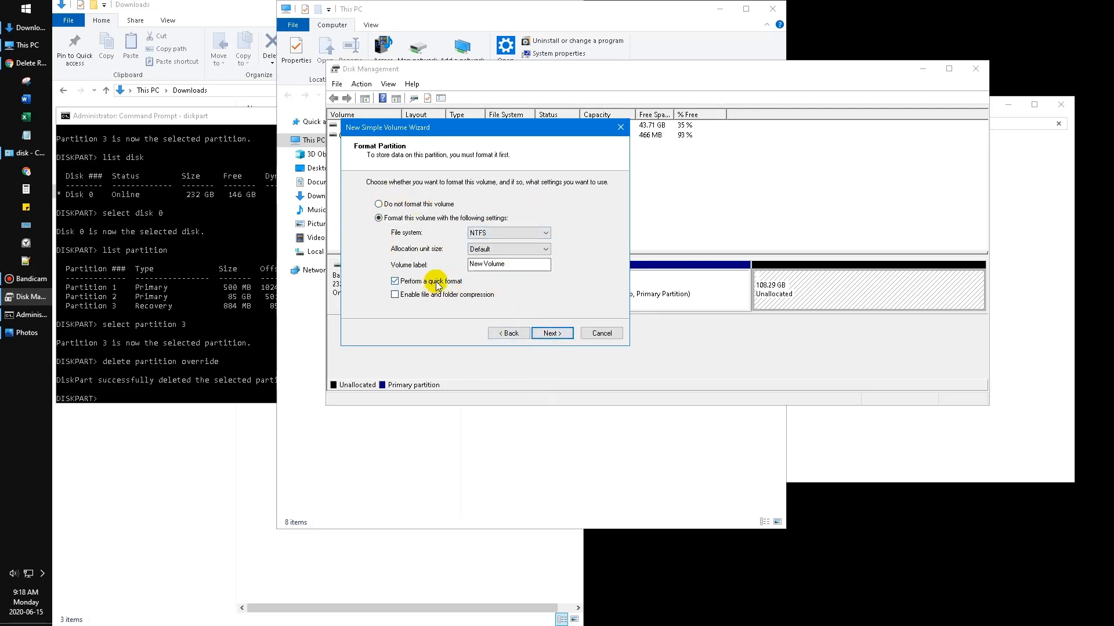
{"action": "left_click", "coordinate": [548, 335]}
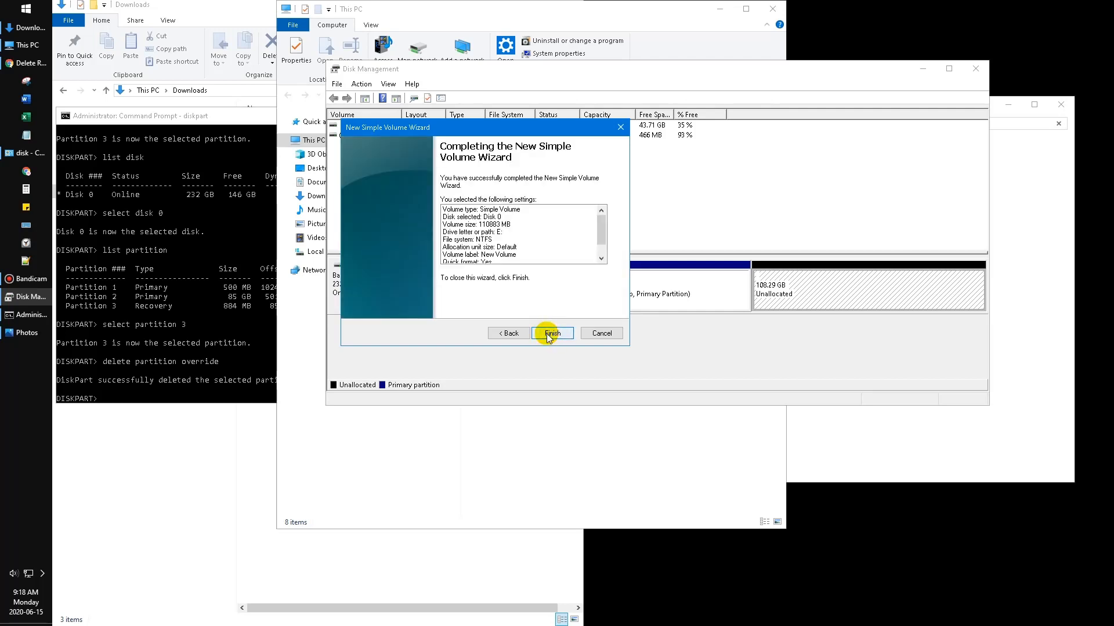
{"action": "left_click", "coordinate": [549, 334]}
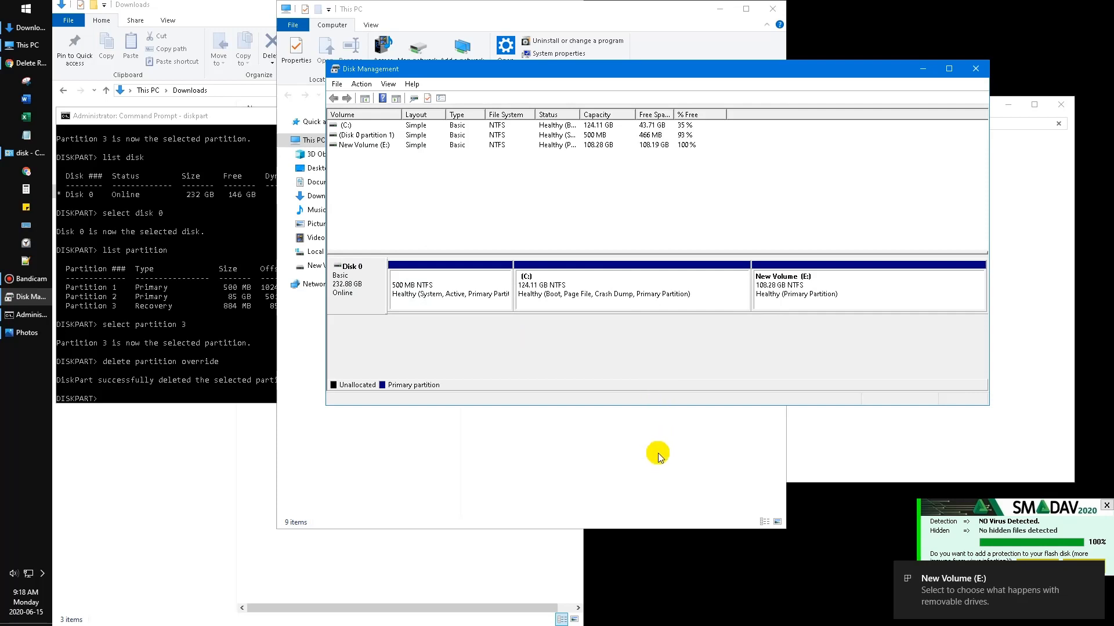
Step: Switch to File Explorer and check the new E: volume under This PC
{"action": "left_click", "coordinate": [629, 463]}
{"action": "left_click", "coordinate": [679, 285]}
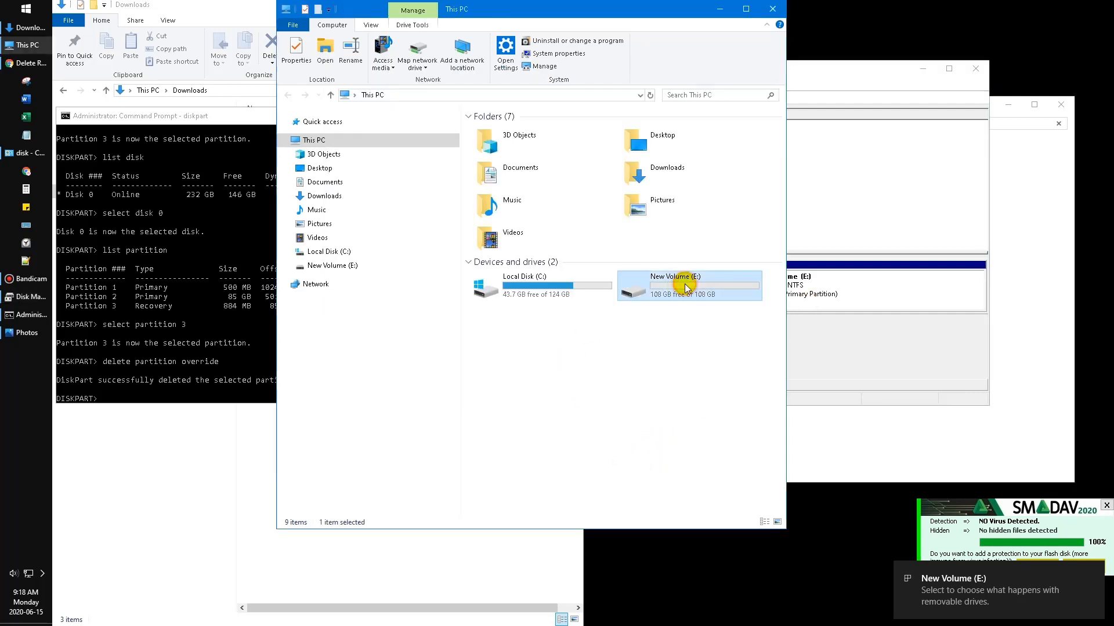
{"action": "right_click", "coordinate": [686, 288]}
{"action": "left_click", "coordinate": [534, 577]}
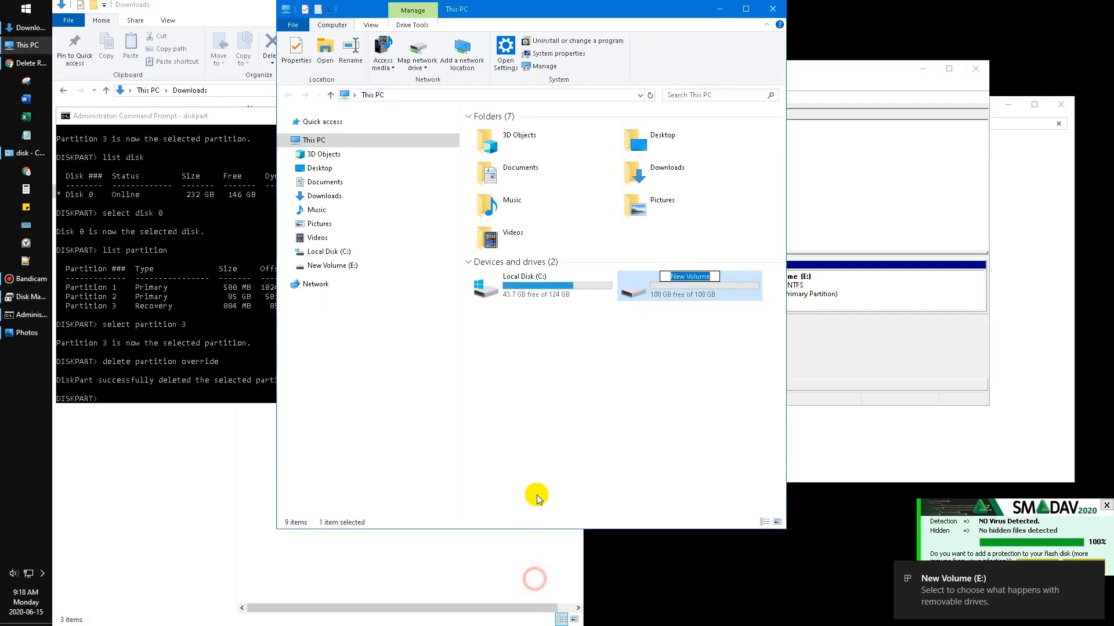
{"action": "key", "text": "BackSpace"}
{"action": "key", "text": "Escape"}
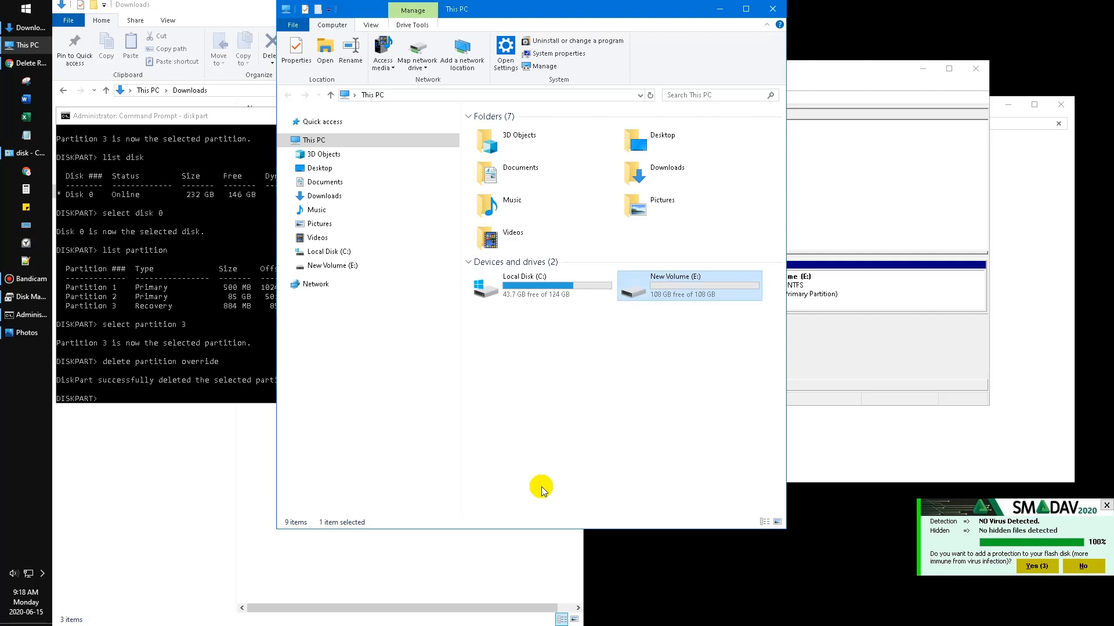
{"action": "right_click", "coordinate": [667, 291]}
{"action": "left_click", "coordinate": [720, 349]}
{"action": "left_click", "coordinate": [720, 350]}
{"action": "right_click", "coordinate": [725, 297]}
Step: Try to rename the New Volume (E:) drive to "E", continuing with administrator permission
{"action": "right_click", "coordinate": [666, 290]}
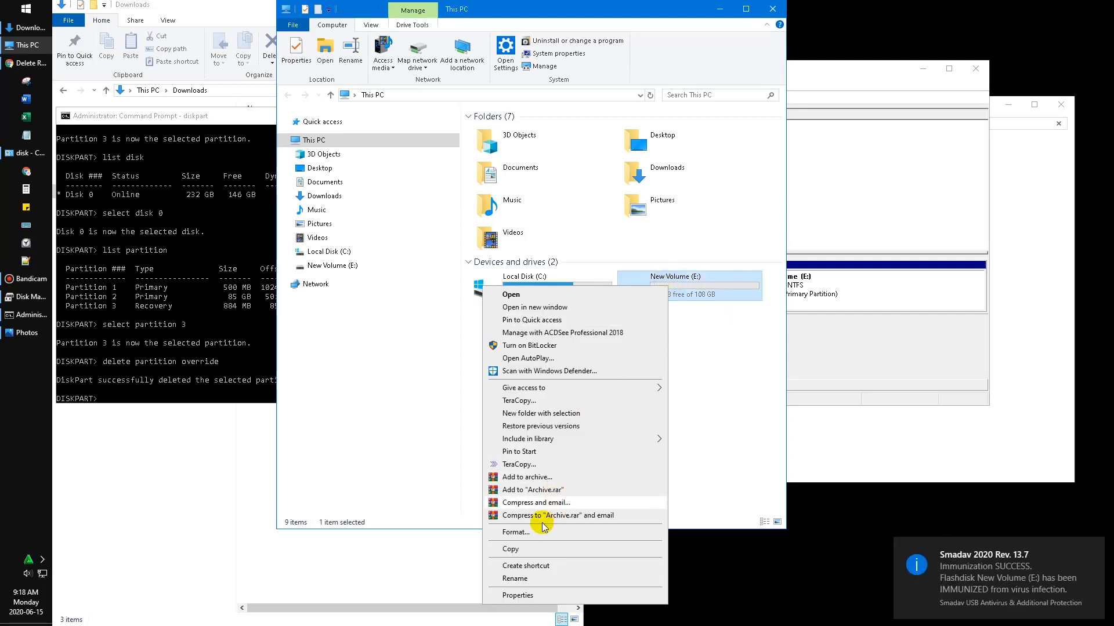
{"action": "left_click", "coordinate": [515, 579]}
{"action": "type", "text": "E"}
{"action": "key", "text": "Return"}
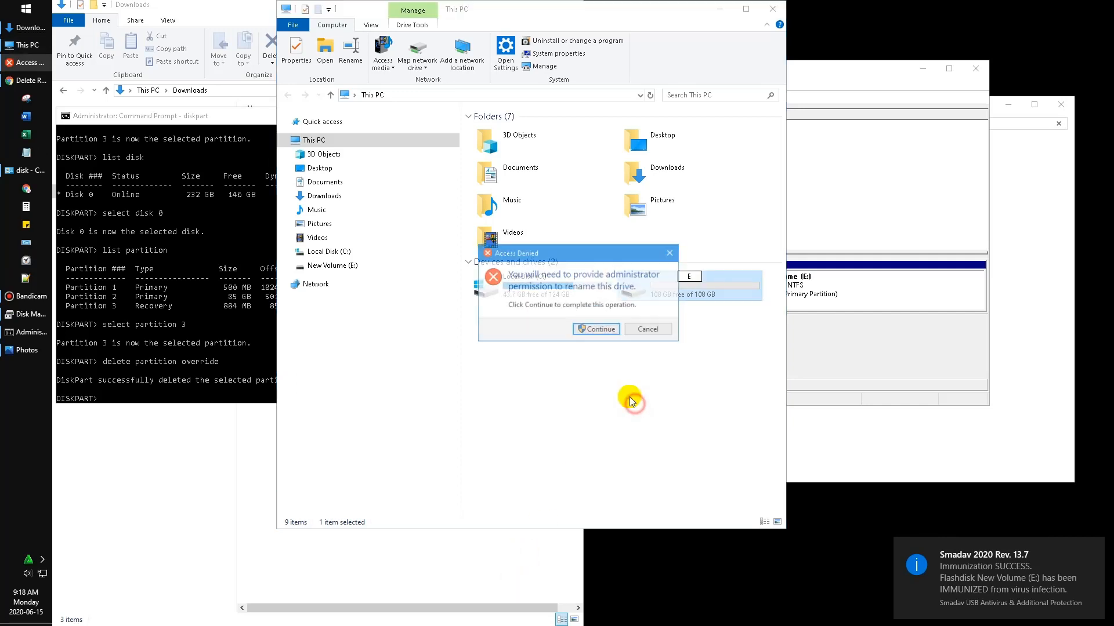
{"action": "left_click", "coordinate": [617, 331]}
{"action": "right_click", "coordinate": [703, 283]}
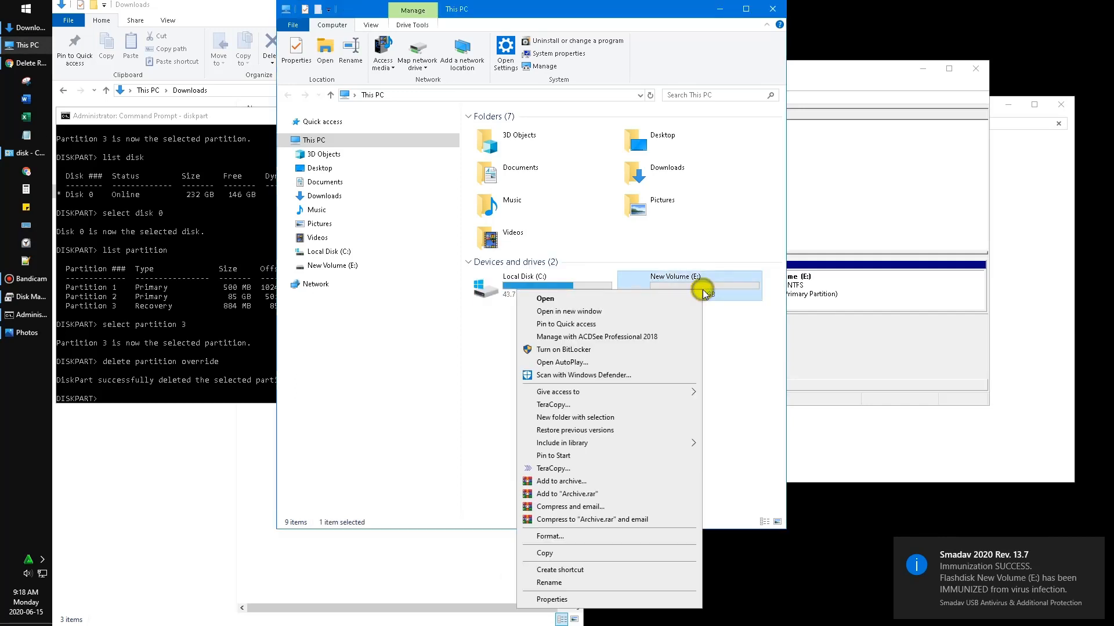
{"action": "left_click", "coordinate": [742, 384]}
{"action": "left_click", "coordinate": [703, 285]}
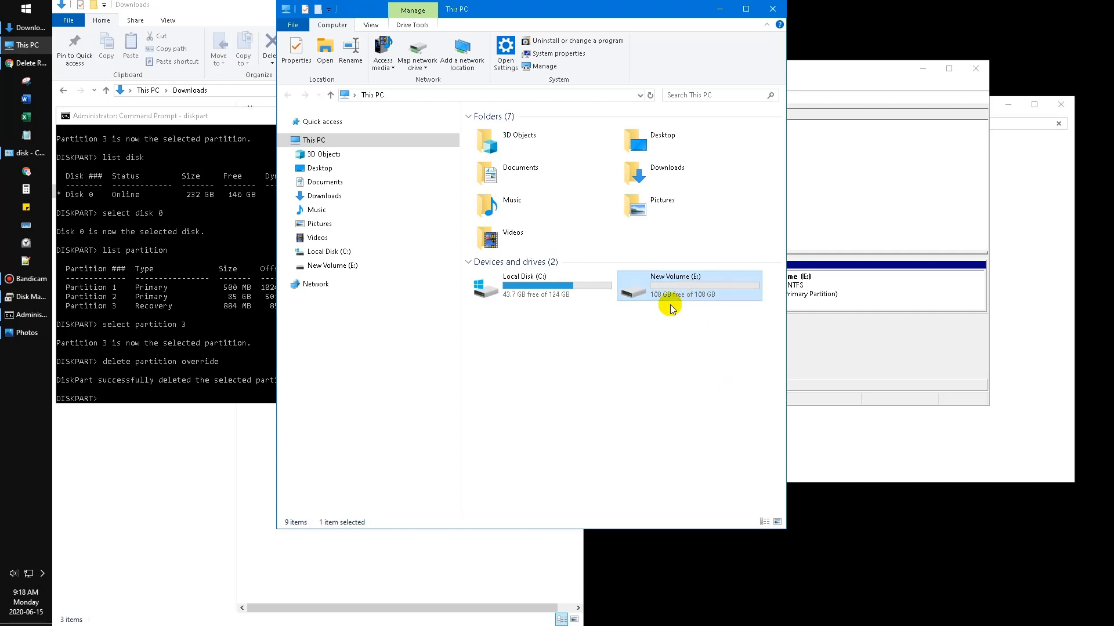
{"action": "left_click", "coordinate": [714, 358]}
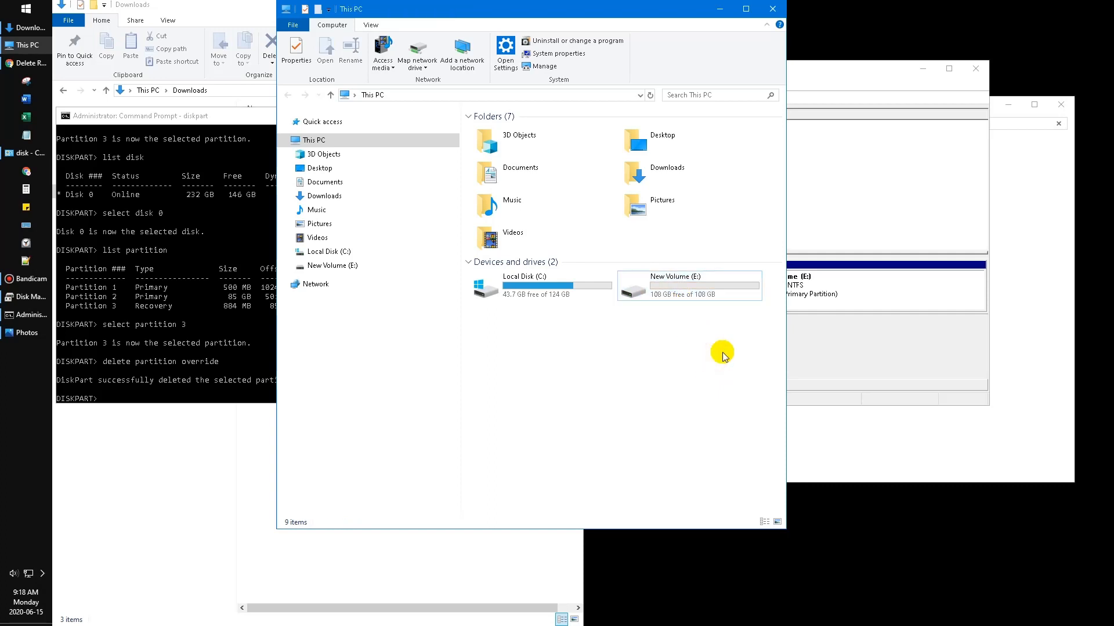